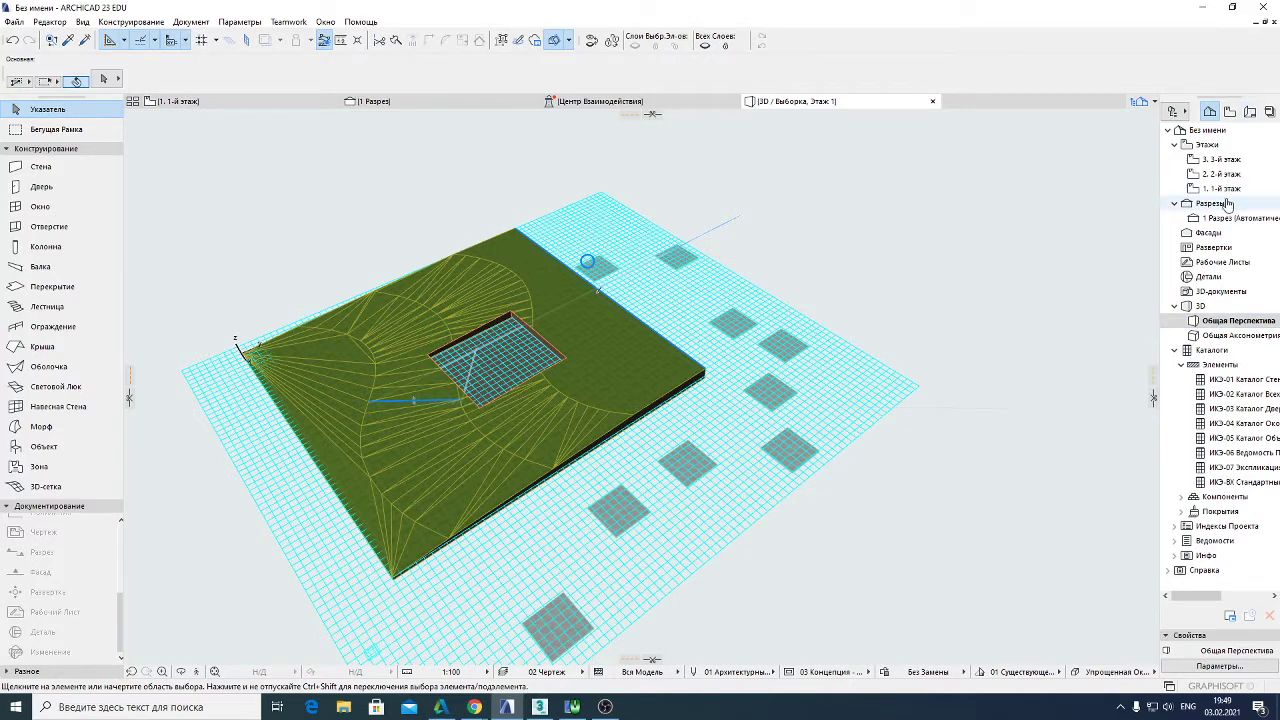
# Review the level and height values of the three floors in the floor settings without changing them
pyautogui.rightClick(1207, 150)
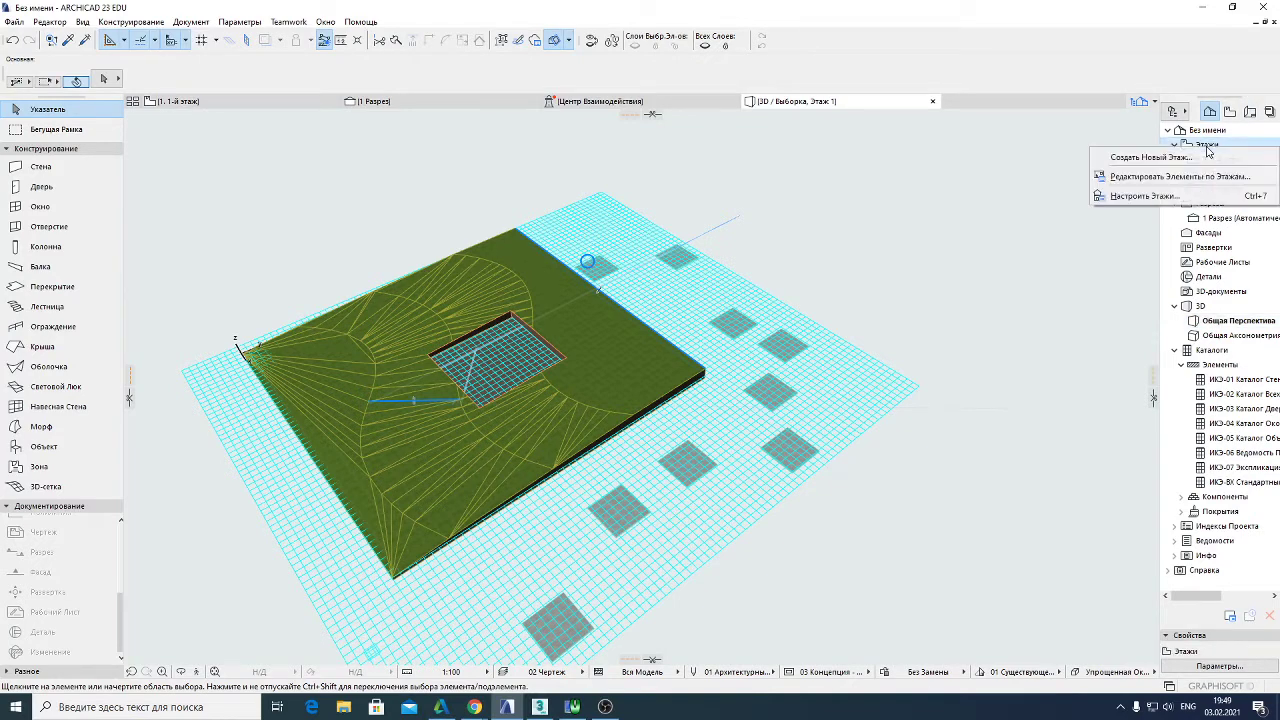
pyautogui.click(1143, 196)
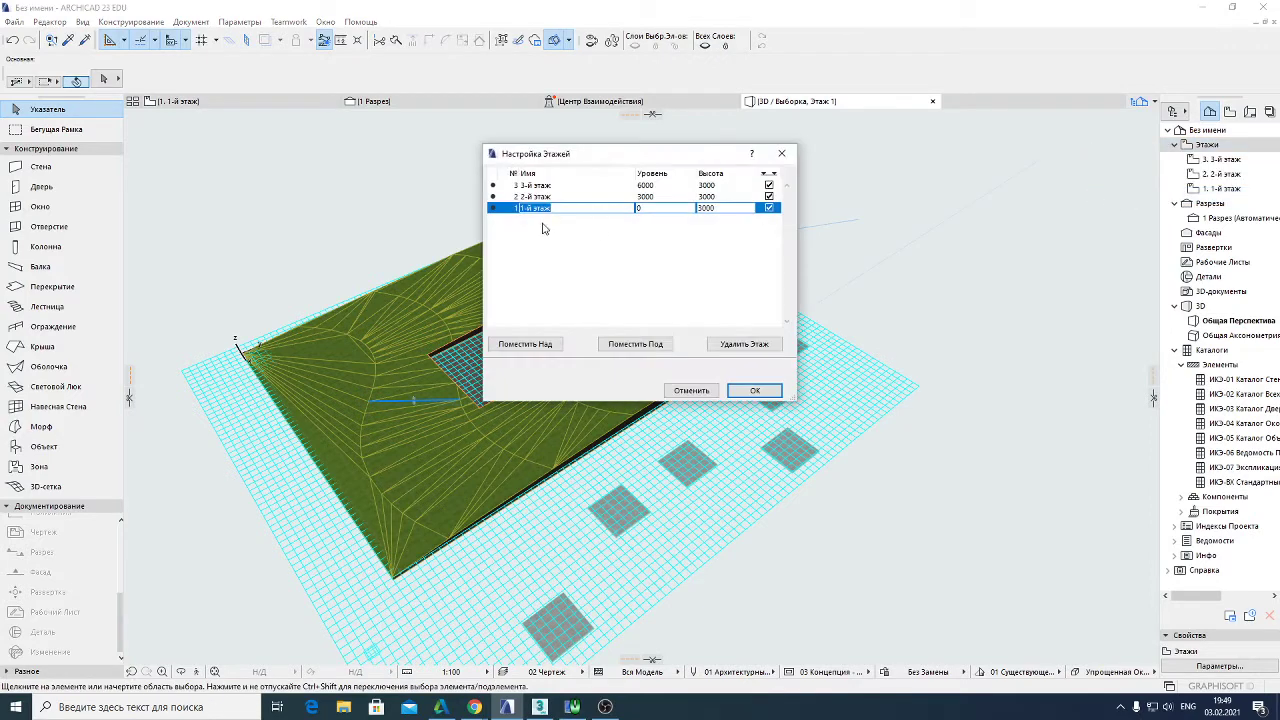
pyautogui.click(718, 207)
pyautogui.click(718, 199)
pyautogui.click(720, 187)
pyautogui.click(718, 209)
pyautogui.click(751, 391)
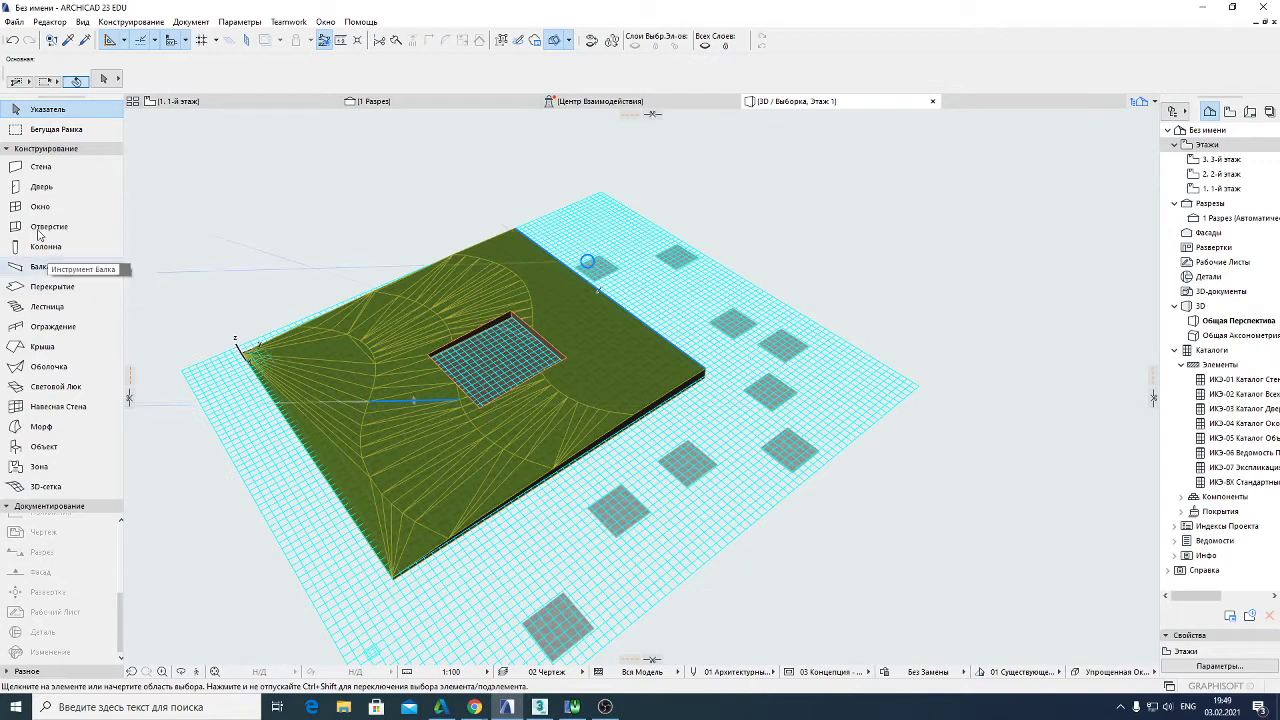
# On the 1-й этаж plan, draw a rectangular loop of 300 mm brick walls between opposite corners of the terrain mesh opening
pyautogui.click(38, 168)
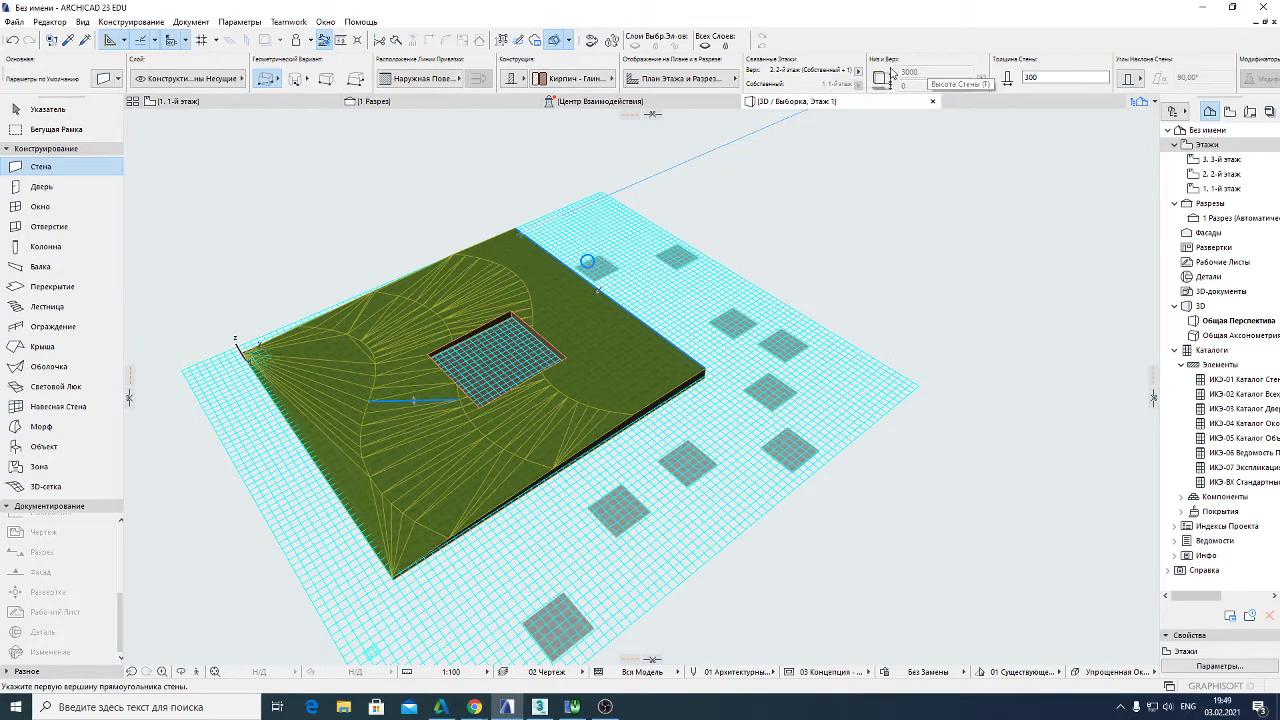
pyautogui.press('F3')
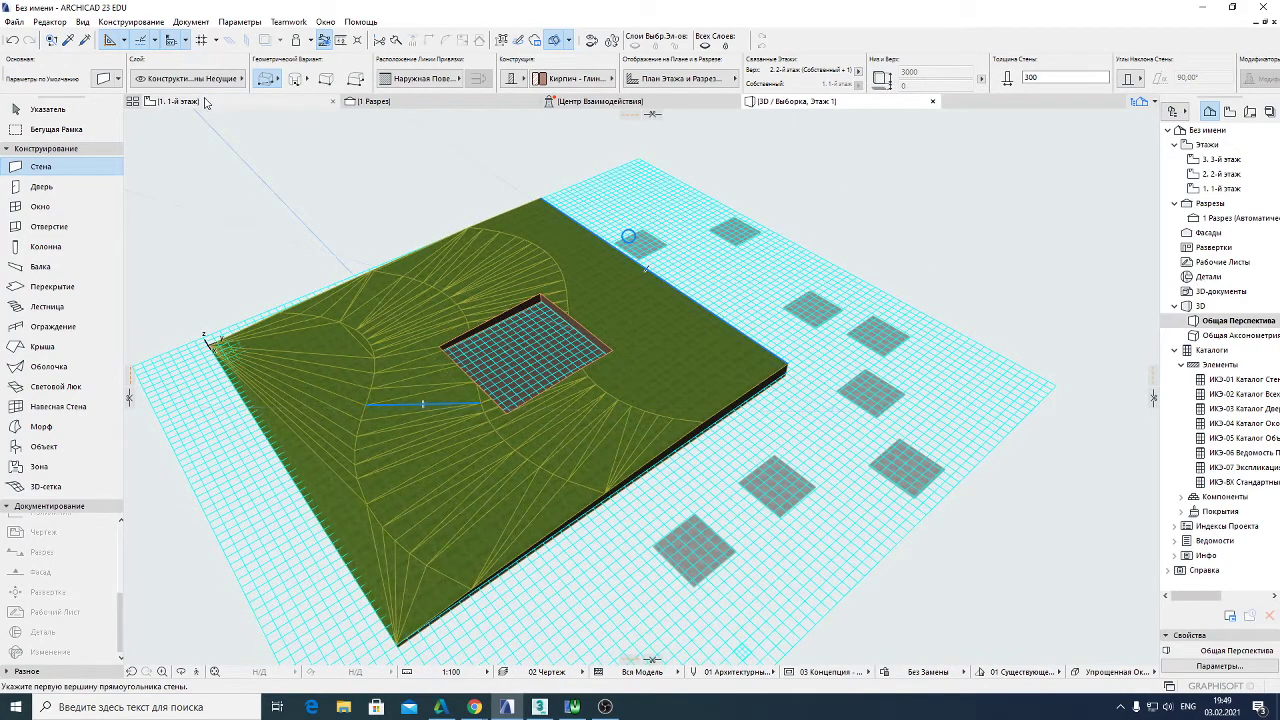
pyautogui.click(205, 106)
pyautogui.scroll(5, 538, 357)
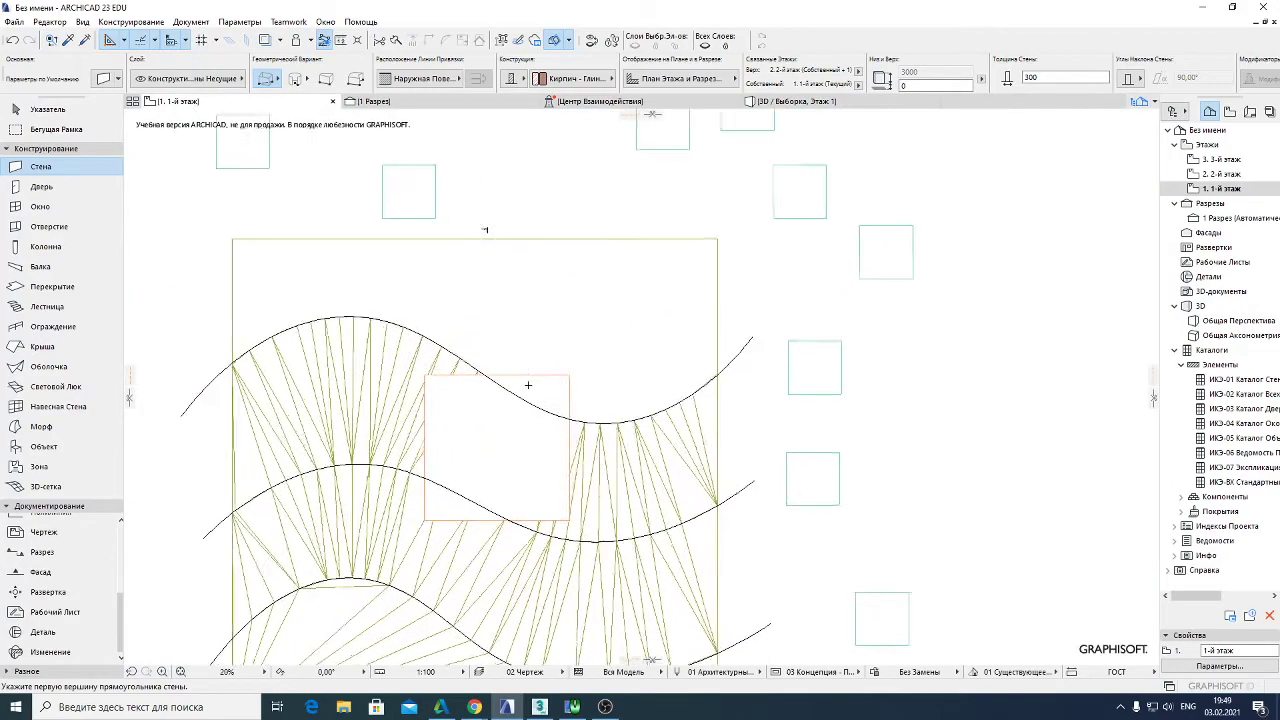
pyautogui.scroll(2, 500, 500)
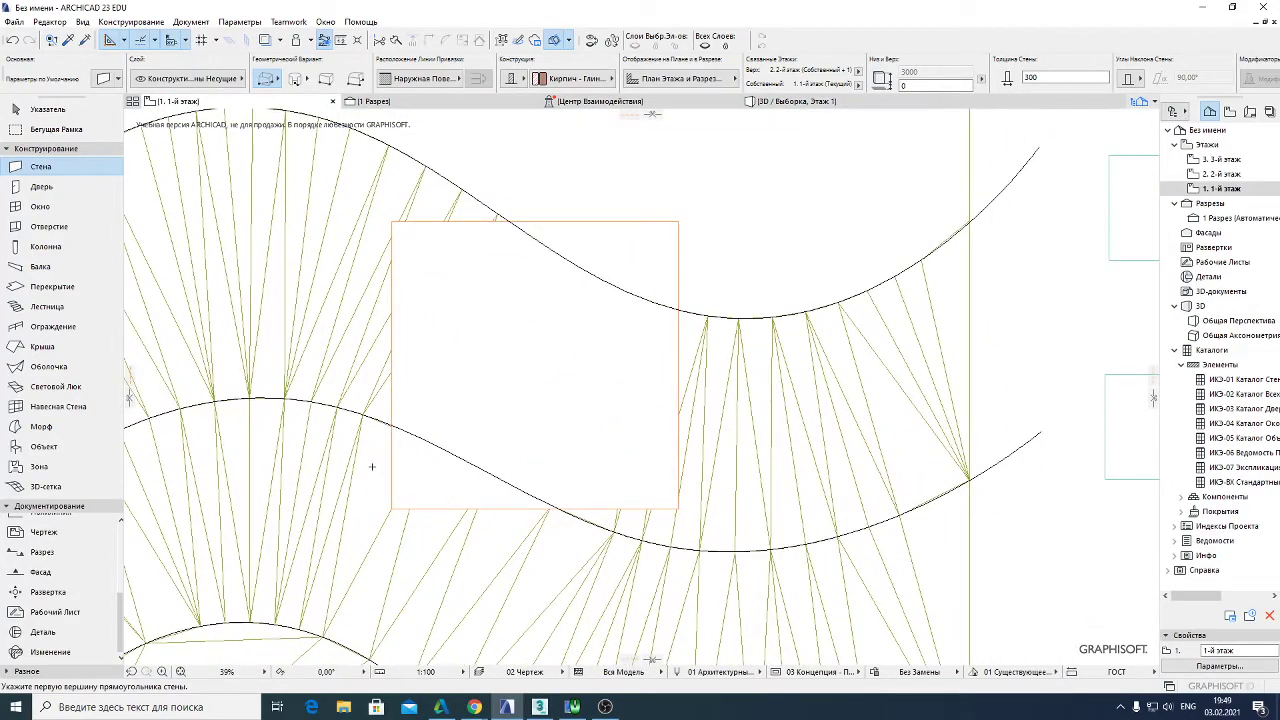
pyautogui.click(391, 507)
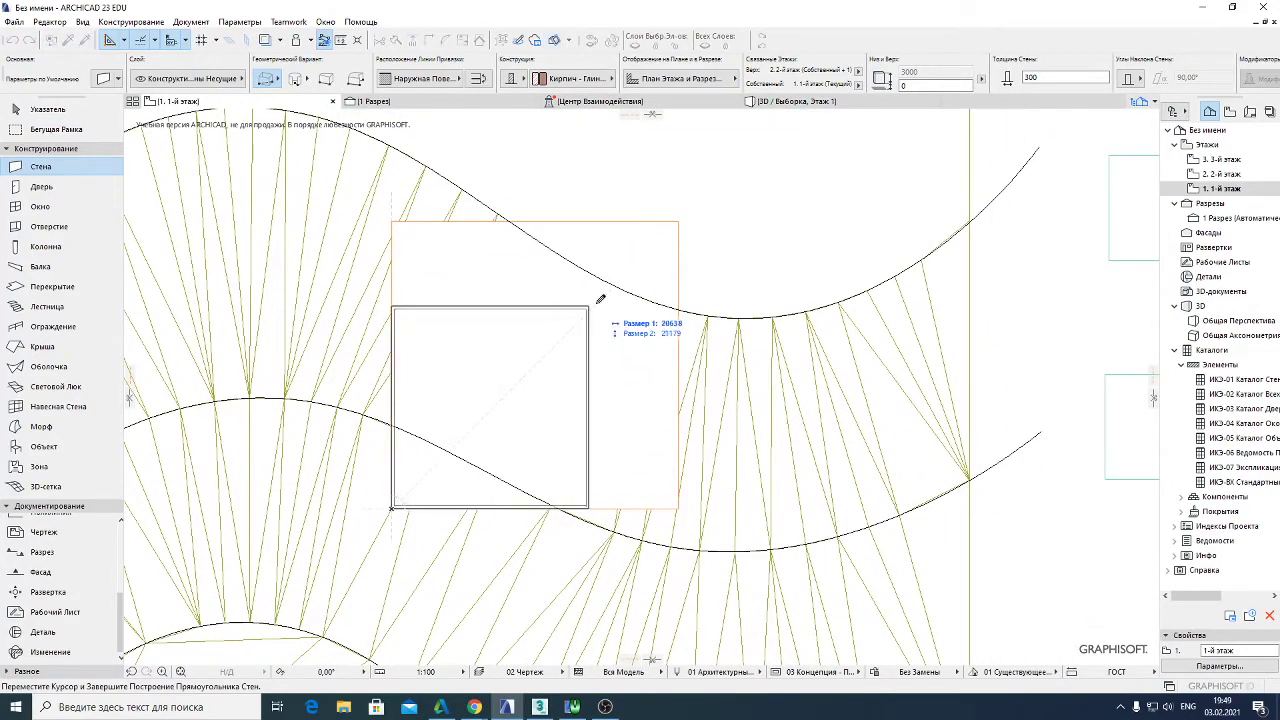
pyautogui.click(679, 218)
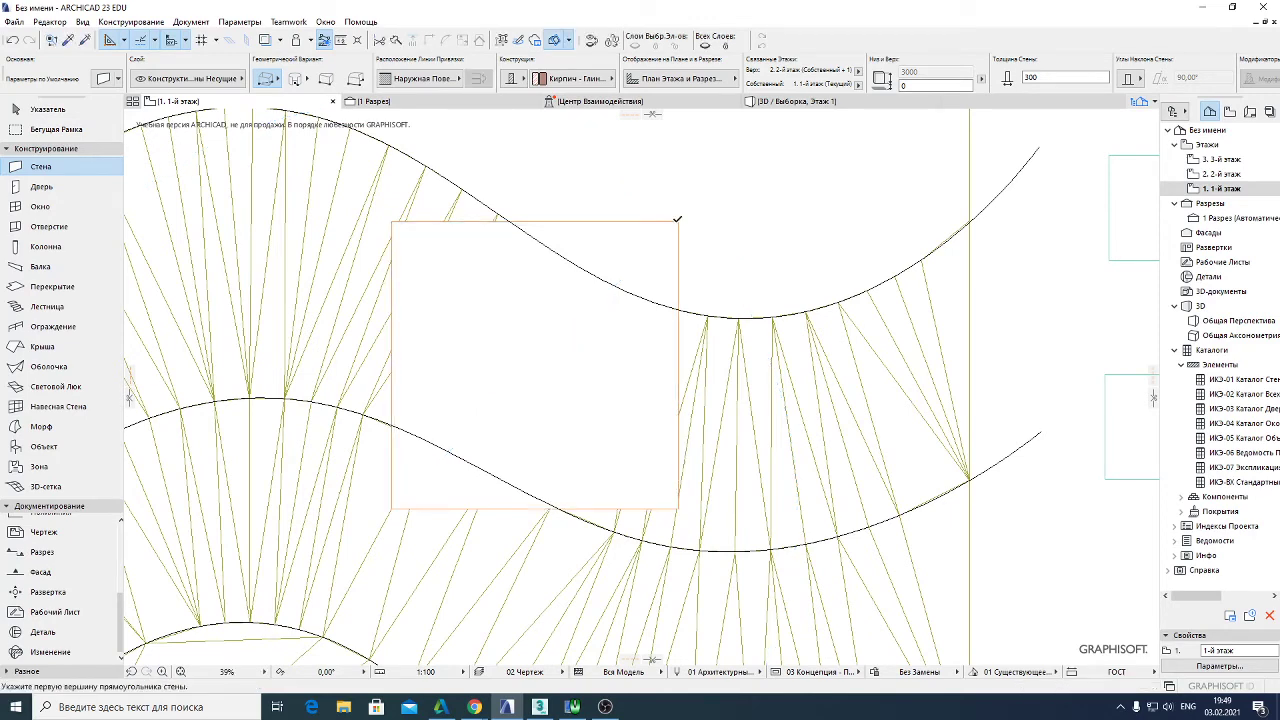
# Select all walls on the 1-й этаж plan and inspect their outline around the opening
pyautogui.scroll(3, 660, 252)
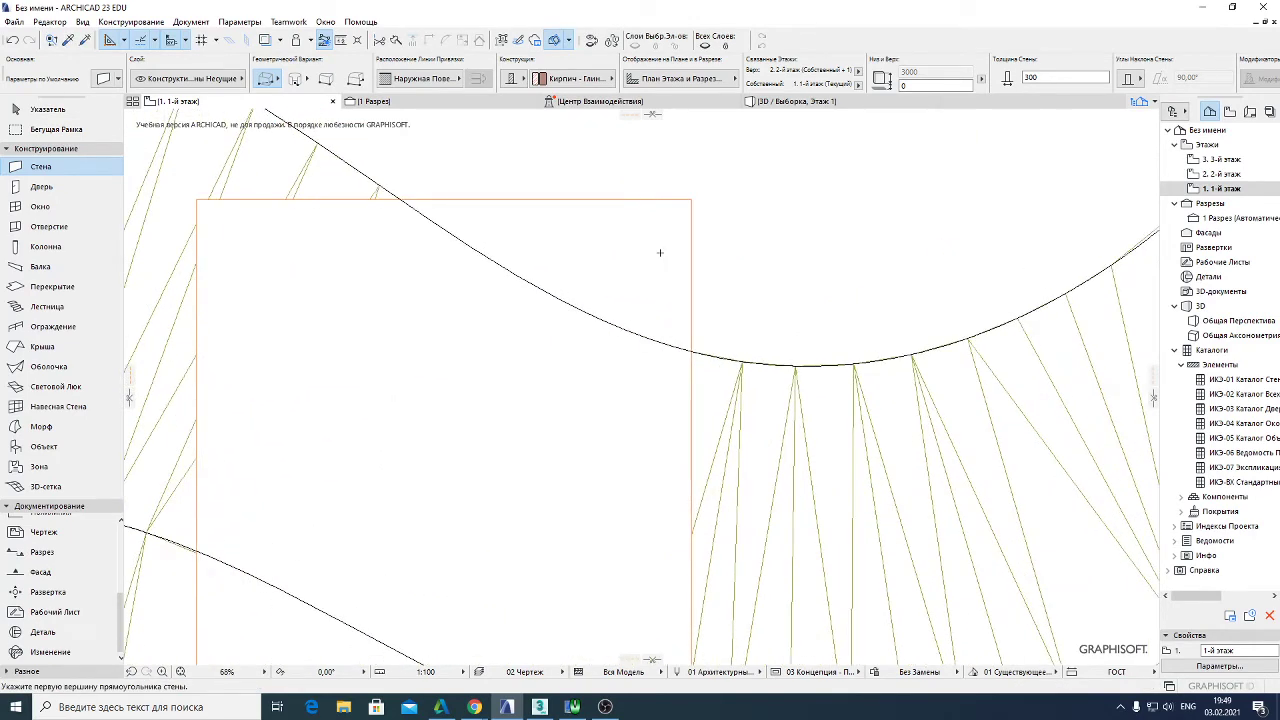
pyautogui.scroll(-4, 694, 309)
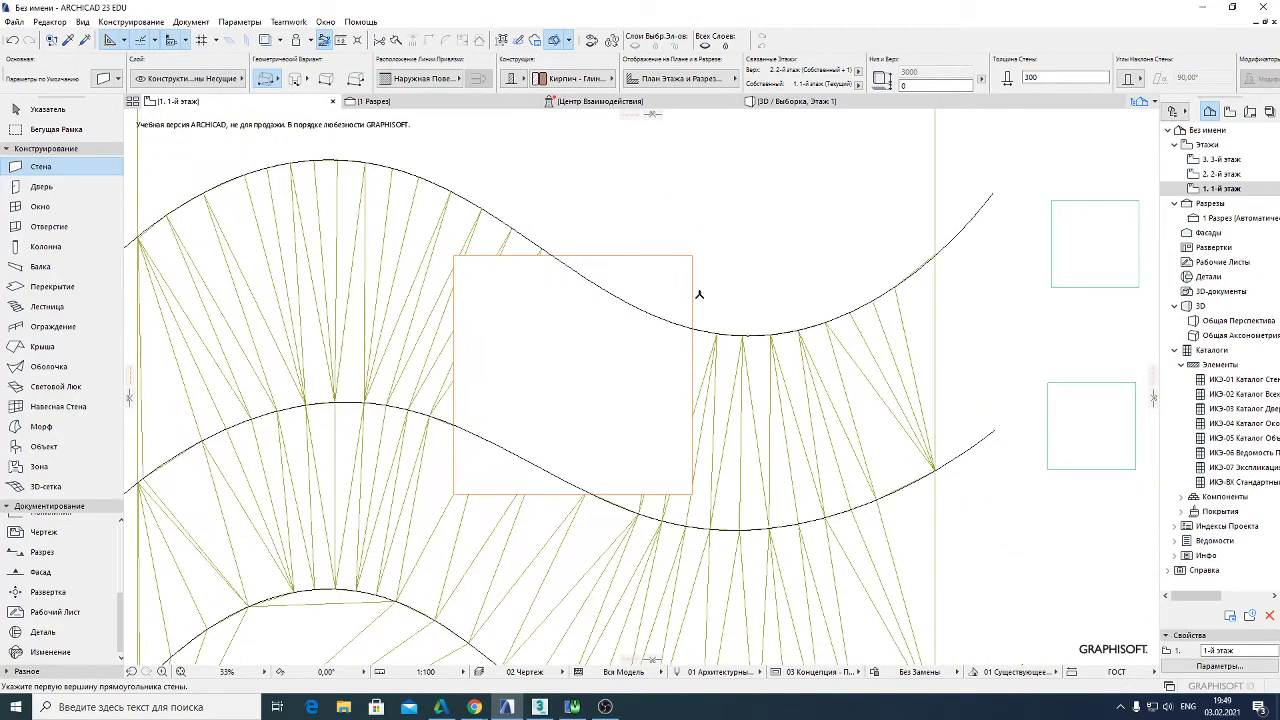
pyautogui.click(45, 109)
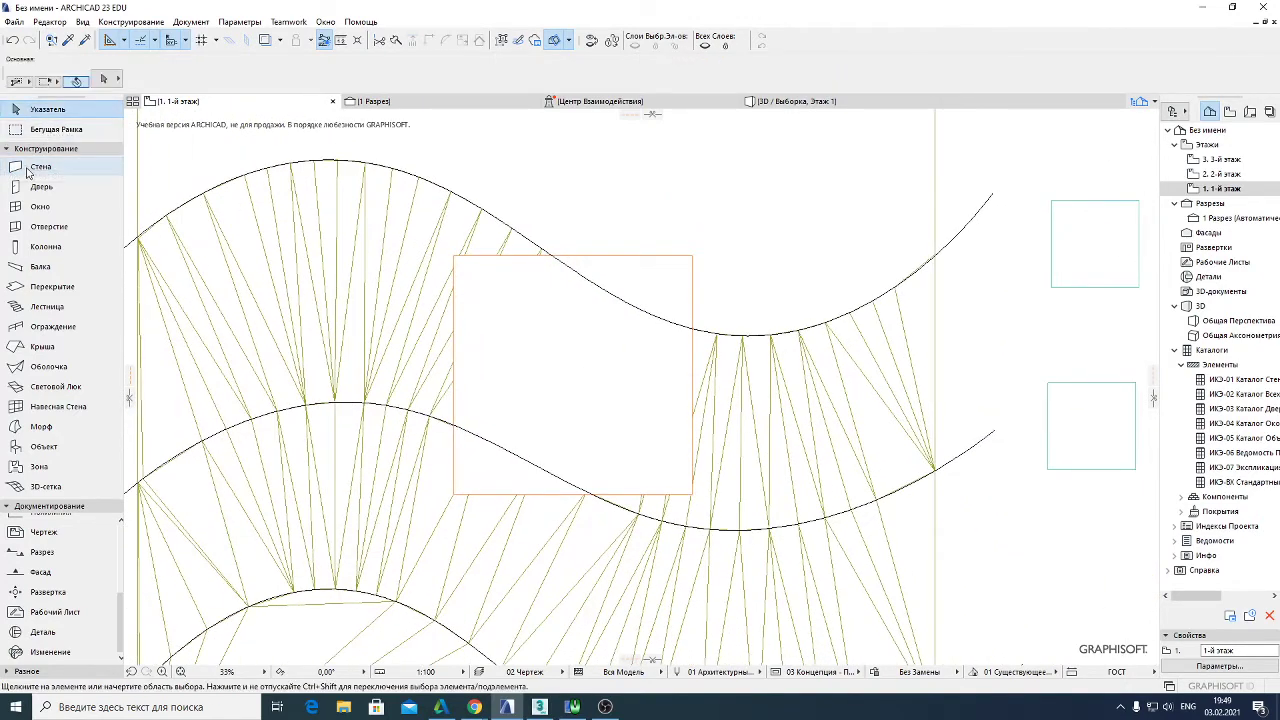
pyautogui.click(38, 169)
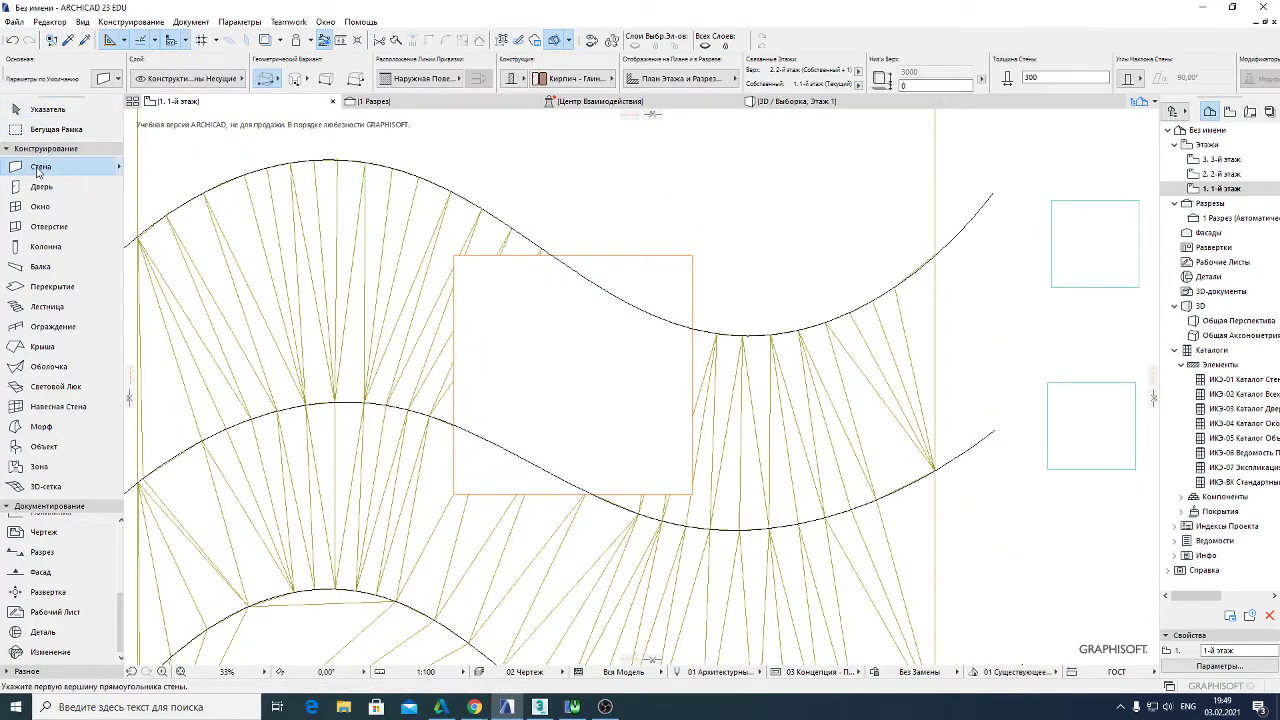
pyautogui.click(50, 21)
pyautogui.click(133, 163)
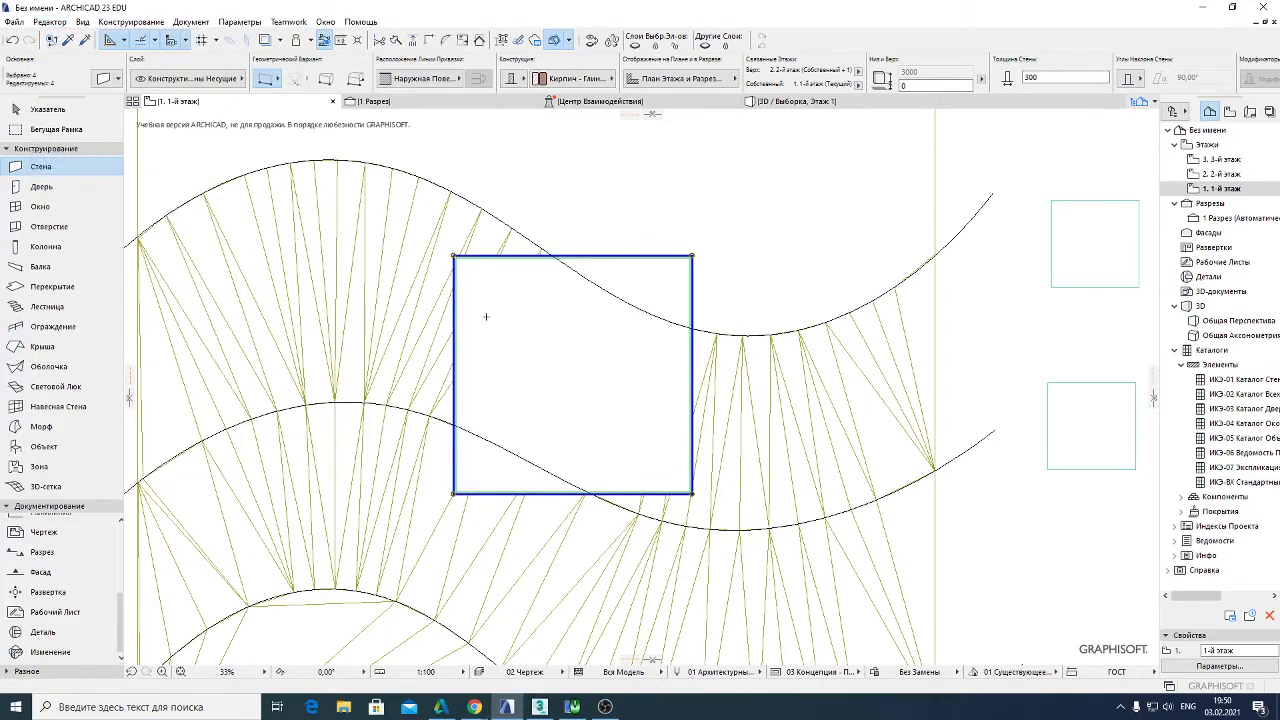
pyautogui.scroll(8, 486, 312)
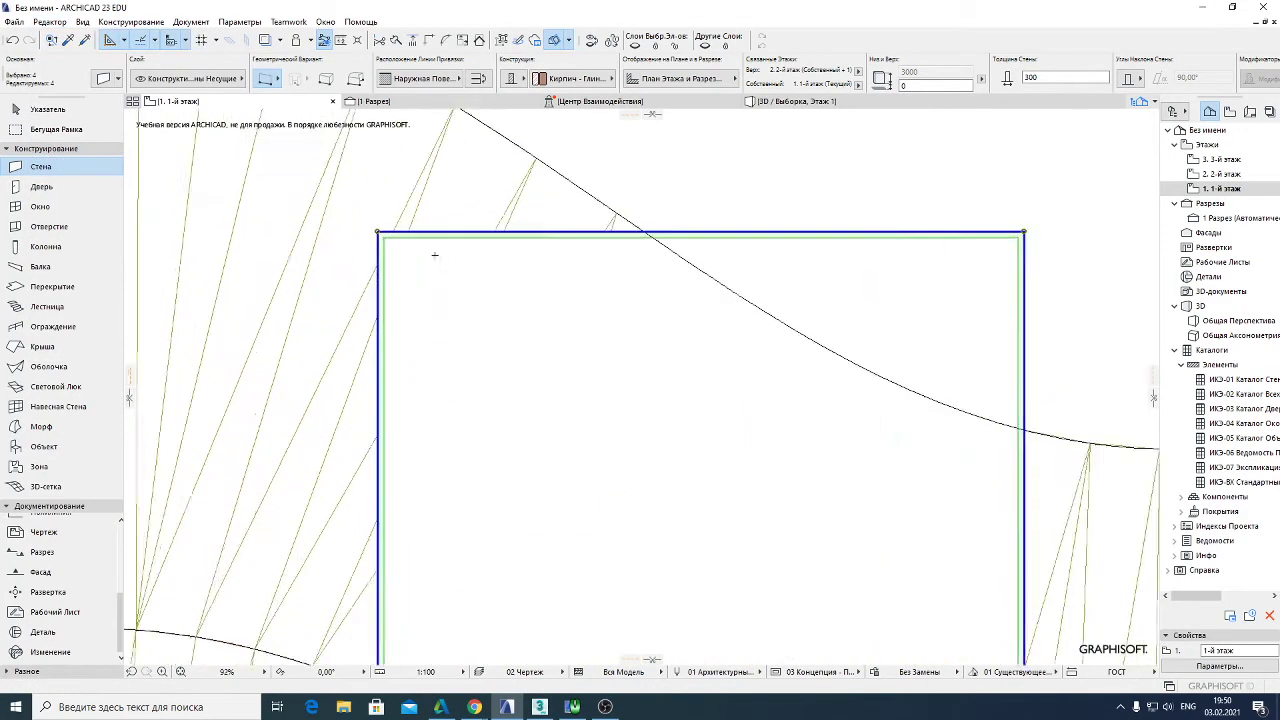
pyautogui.click(25, 108)
pyautogui.scroll(-9, 260, 275)
pyautogui.click(677, 240)
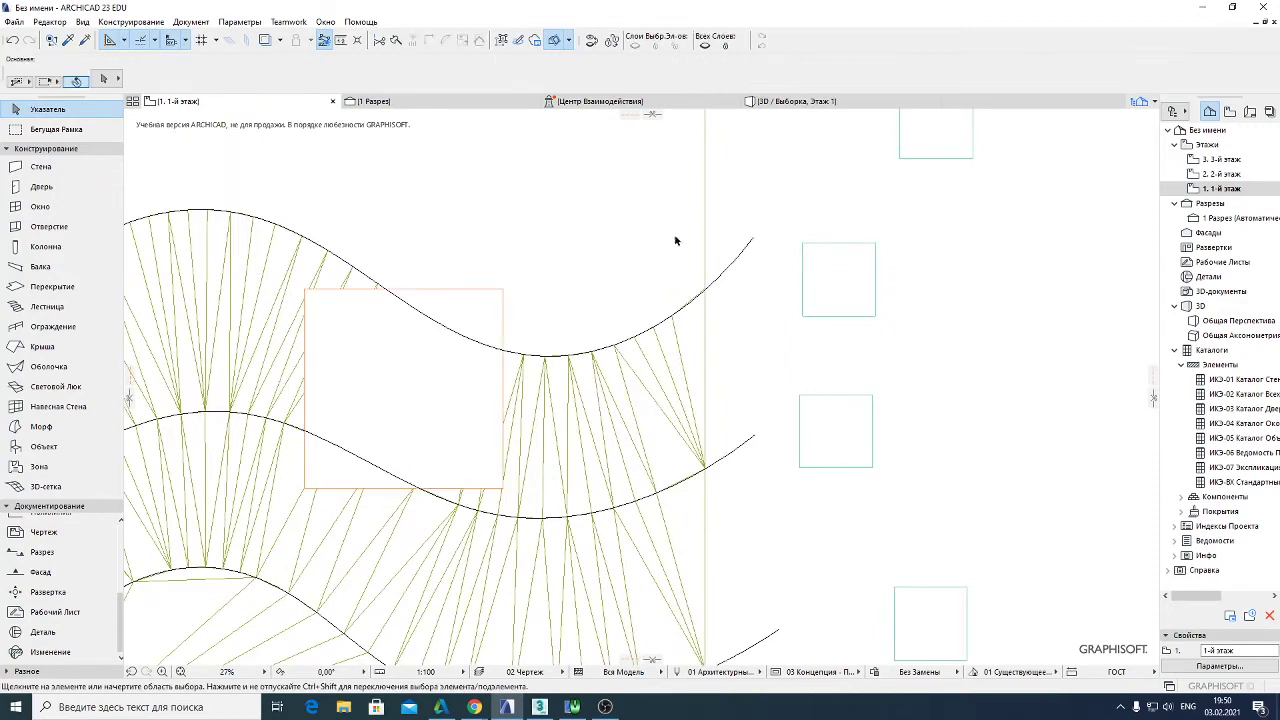
pyautogui.scroll(6, 477, 297)
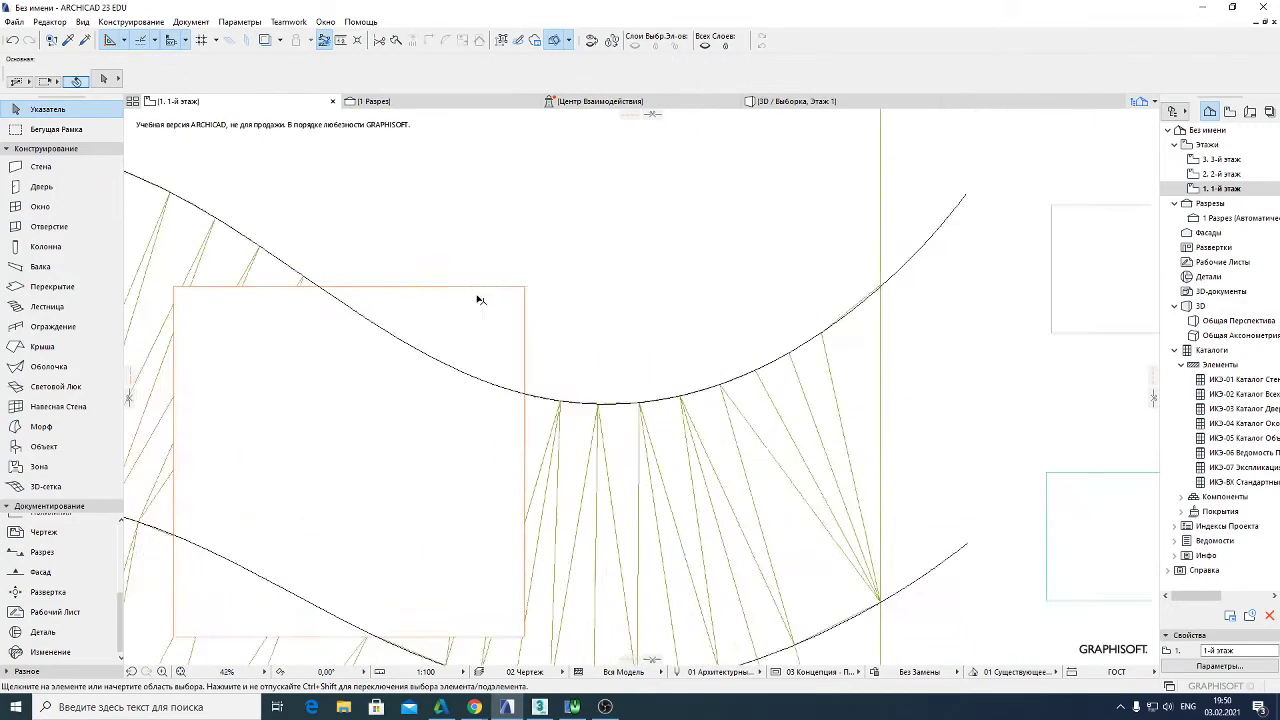
pyautogui.click(587, 279)
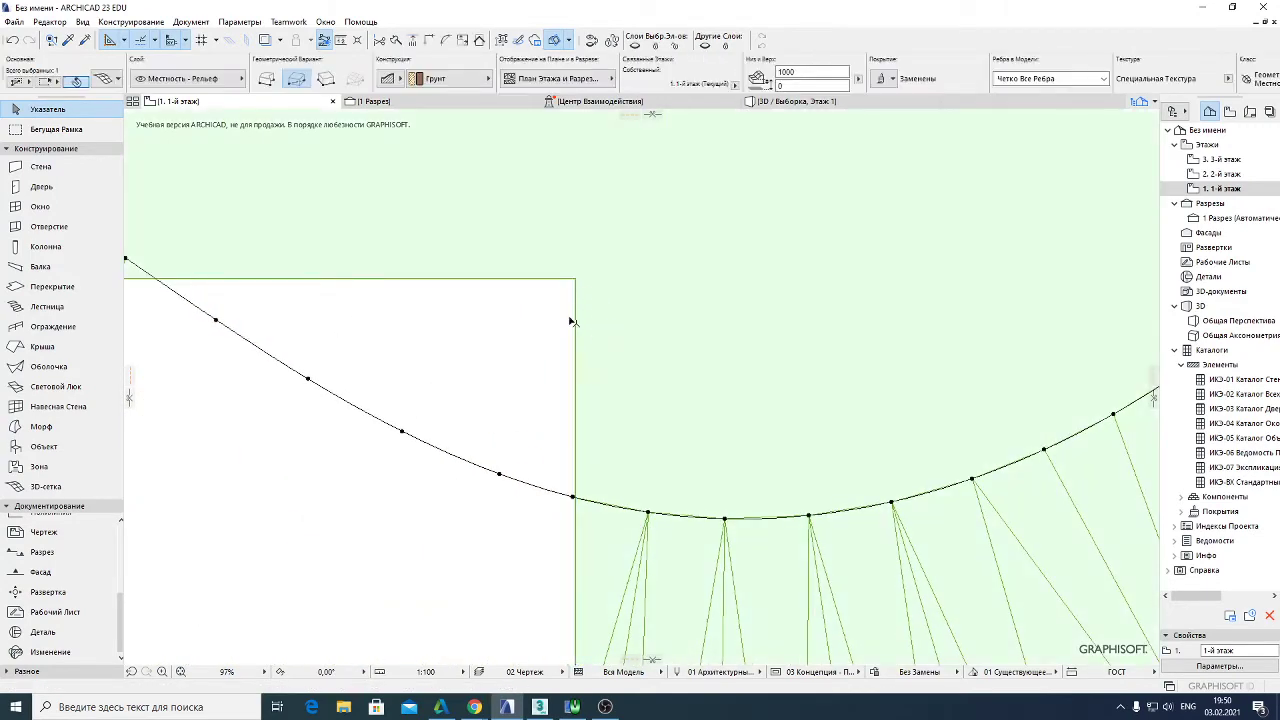
pyautogui.press('Escape')
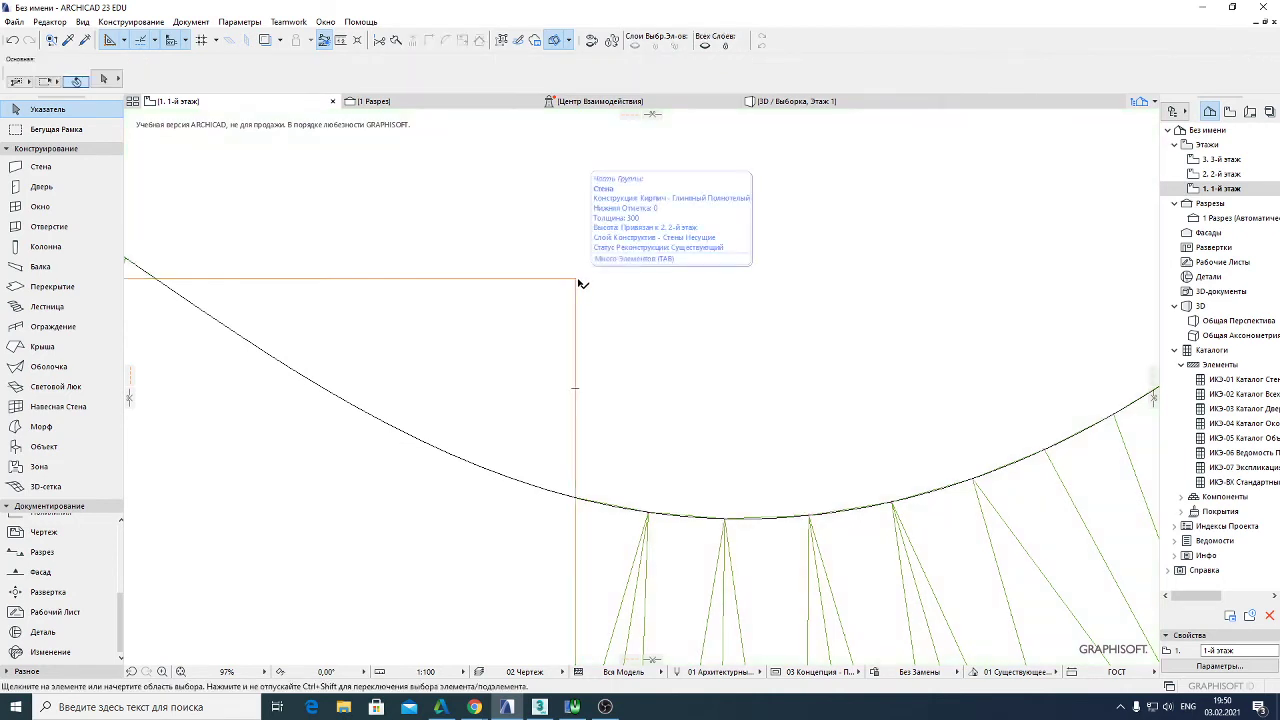
# Try deleting the rectangular opening that covers the new walls, and undo the deletion
pyautogui.click(579, 283)
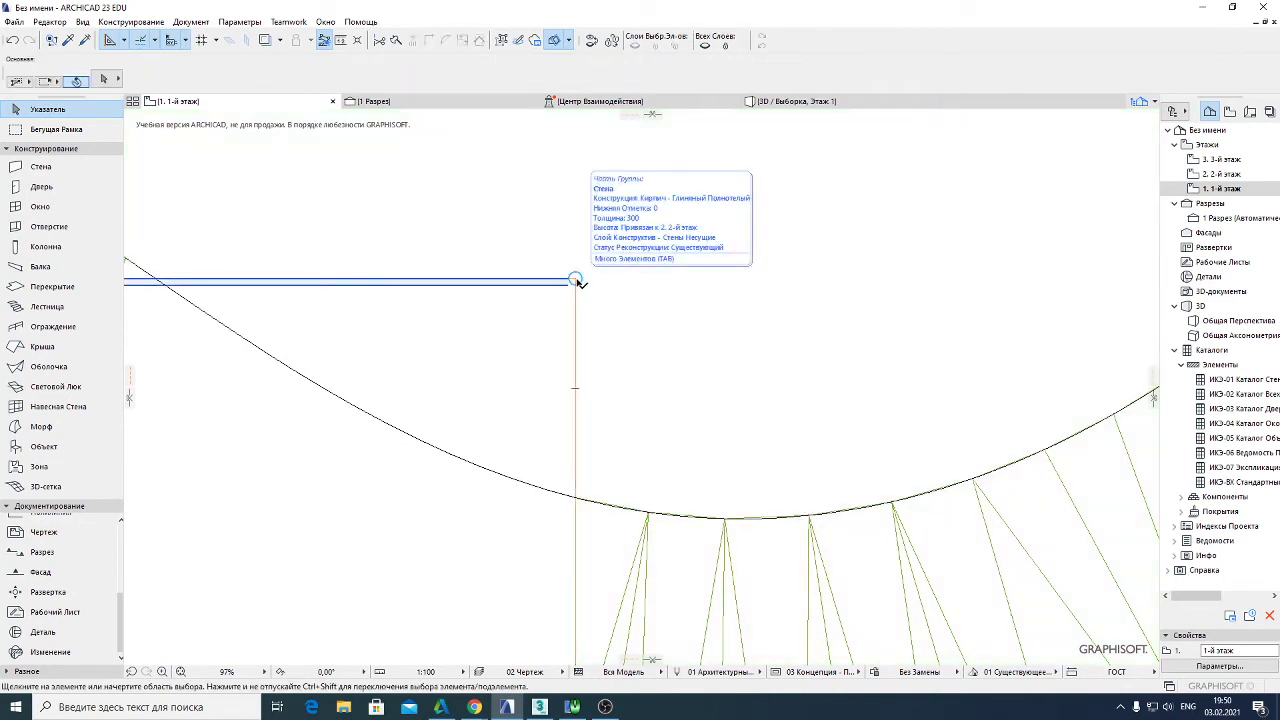
pyautogui.press('Tab')
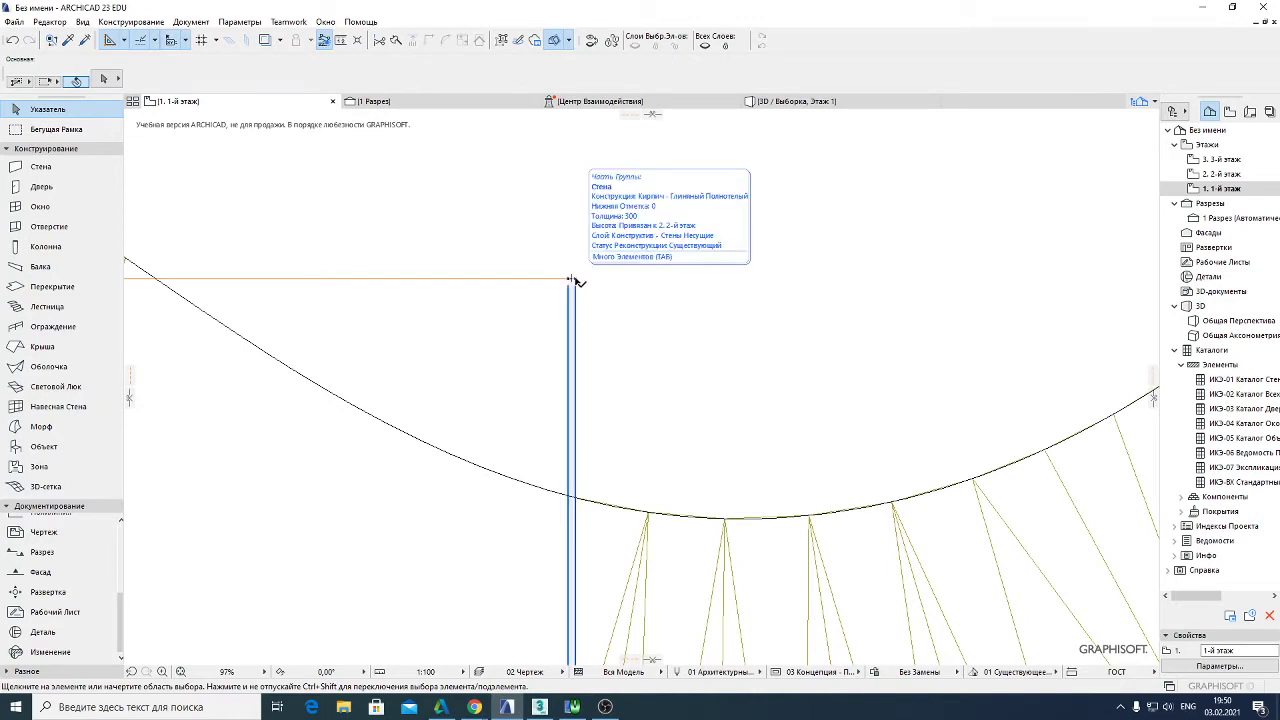
pyautogui.press('Tab')
pyautogui.click(574, 280)
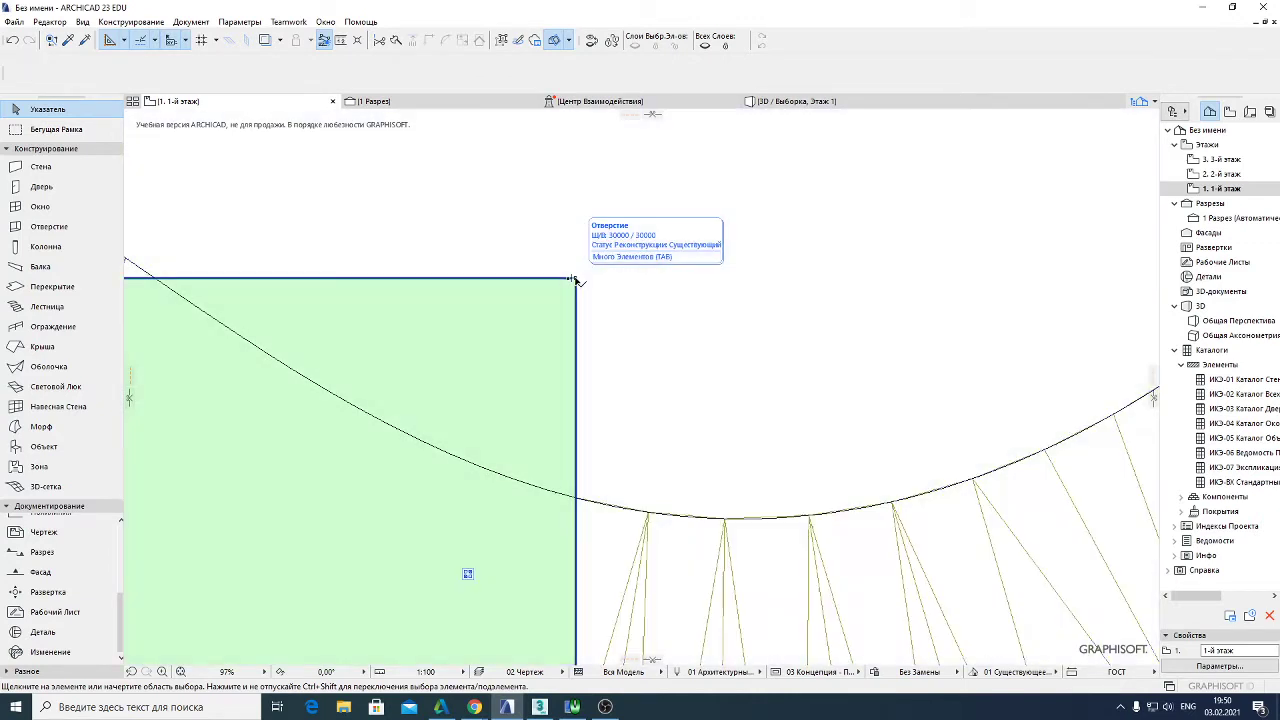
pyautogui.press('Escape')
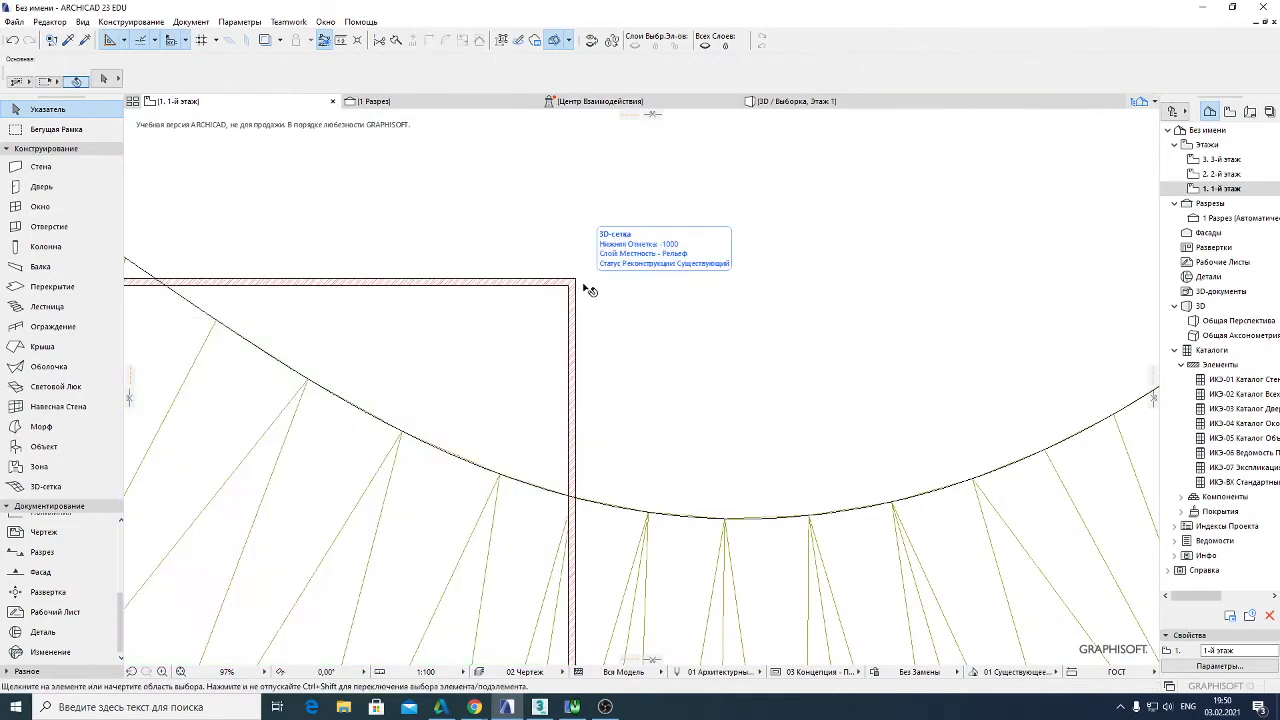
pyautogui.scroll(-5, 600, 288)
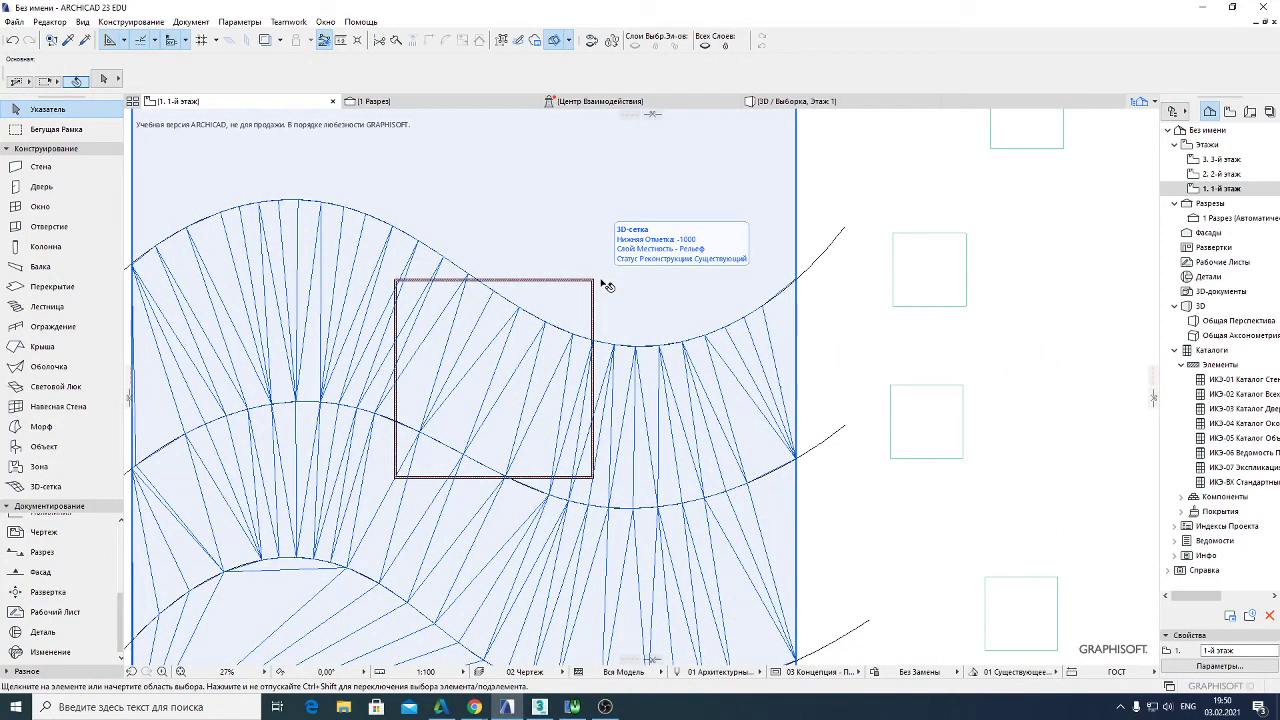
pyautogui.scroll(3, 552, 273)
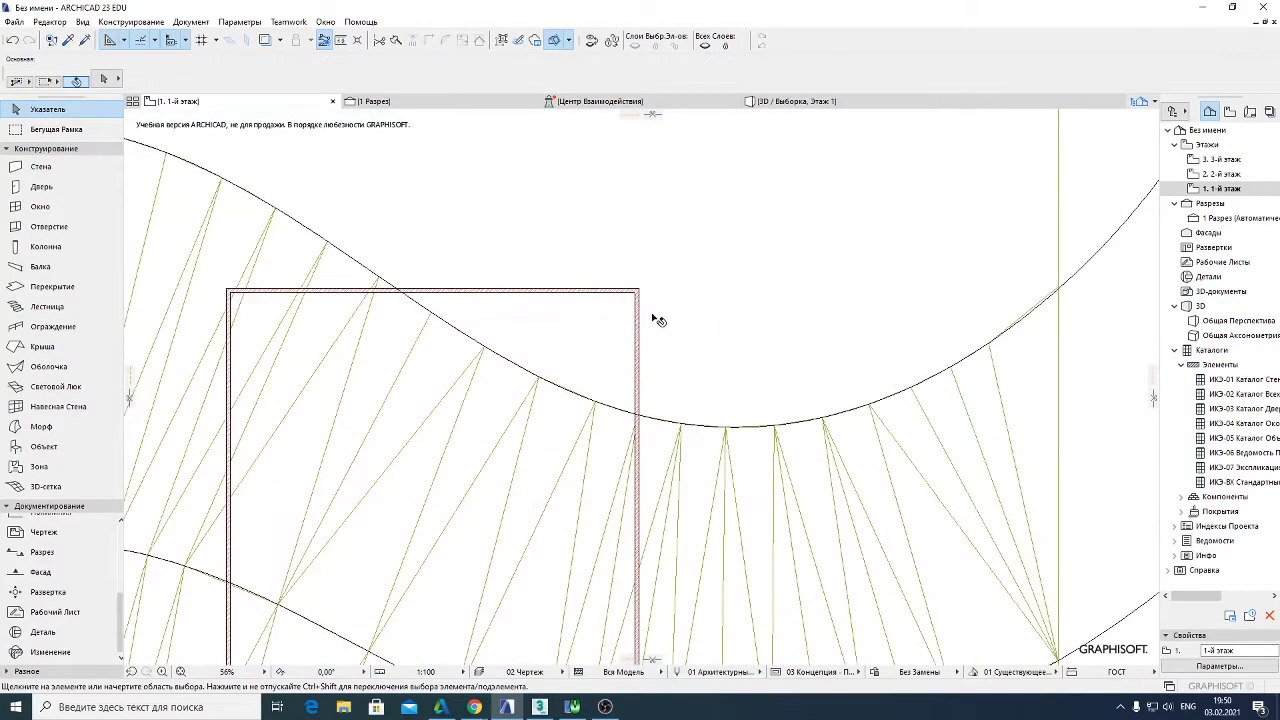
pyautogui.hotkey('ctrl', 'z')
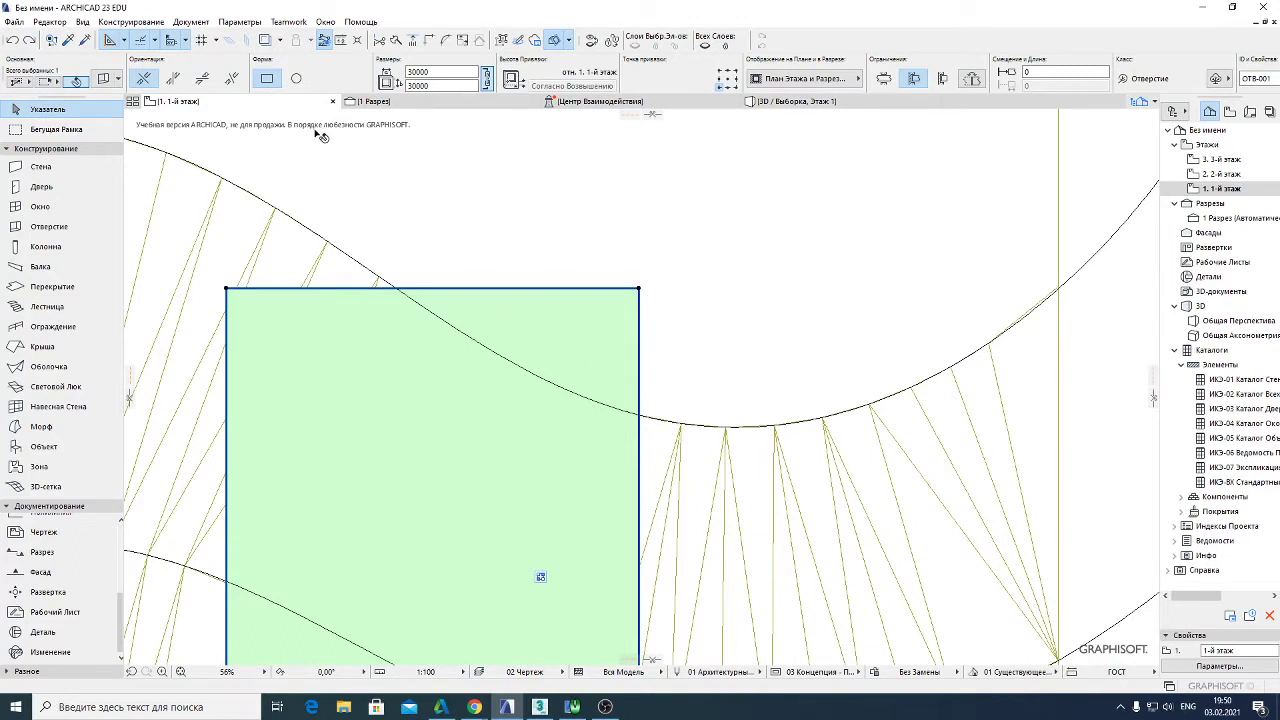
# Turn off the surface fill (Штриховка поверхностей) in the selected opening's plan display settings
pyautogui.click(105, 79)
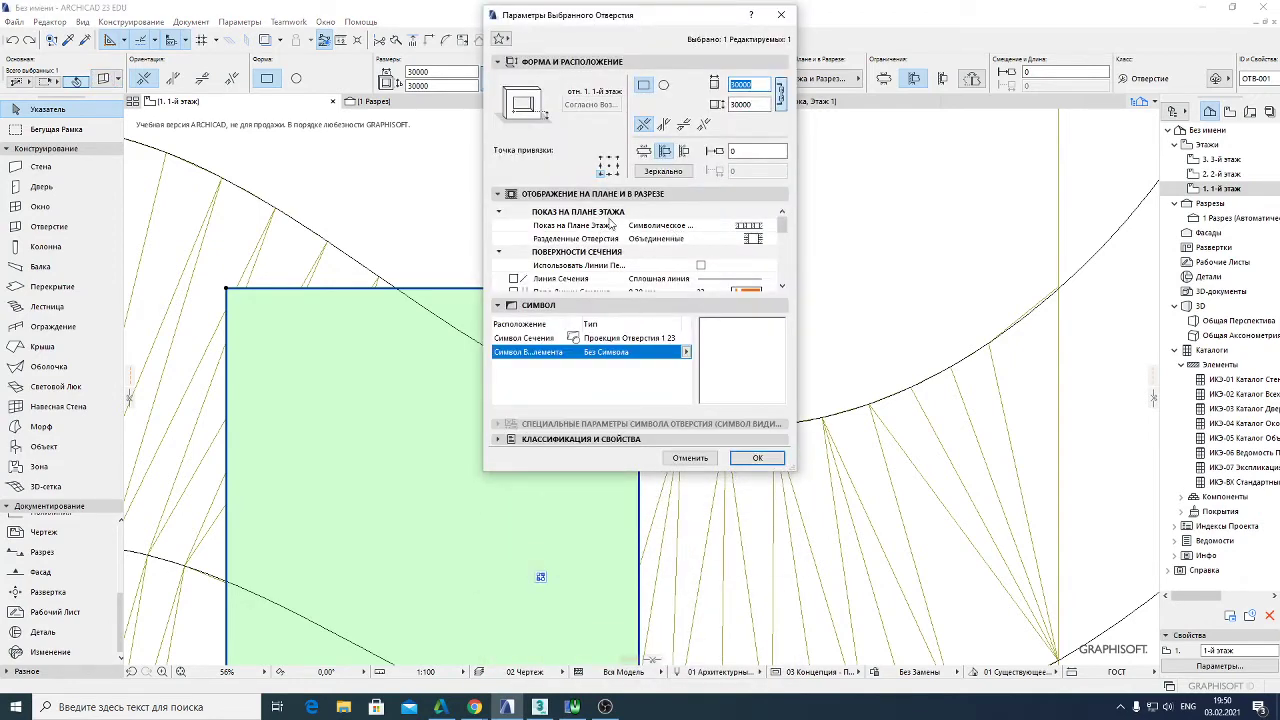
pyautogui.scroll(-4, 650, 238)
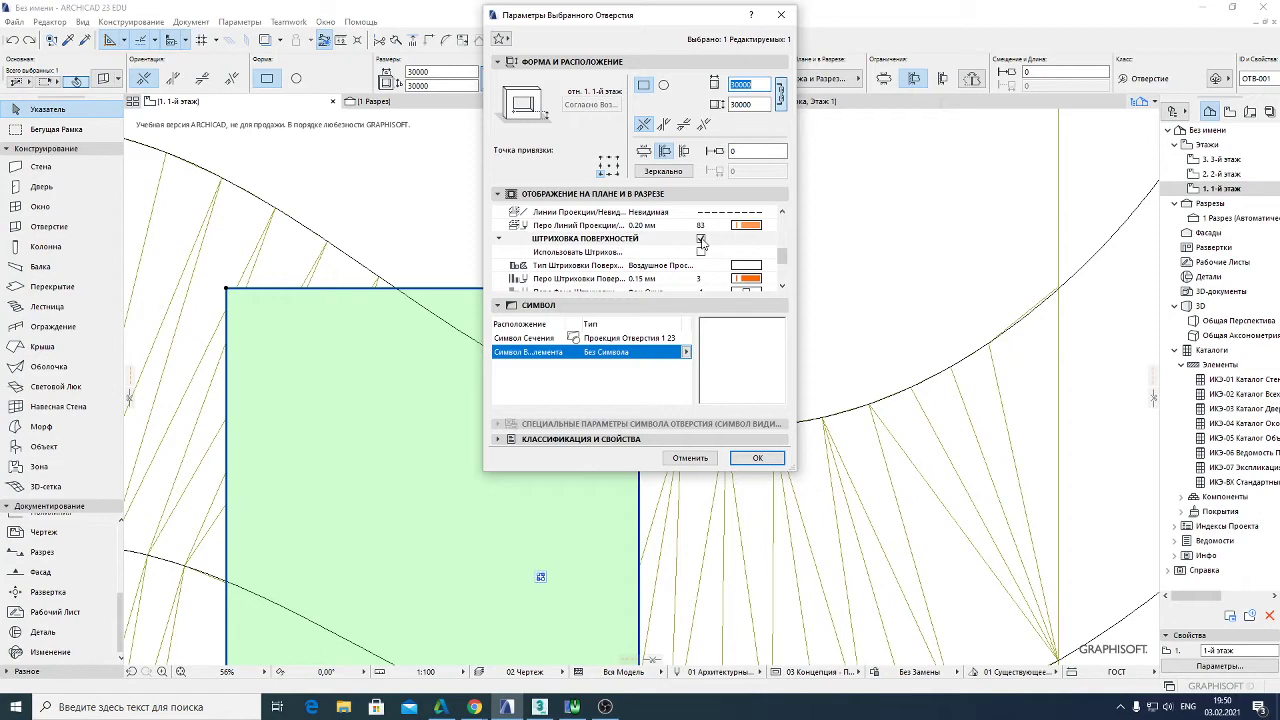
pyautogui.click(701, 243)
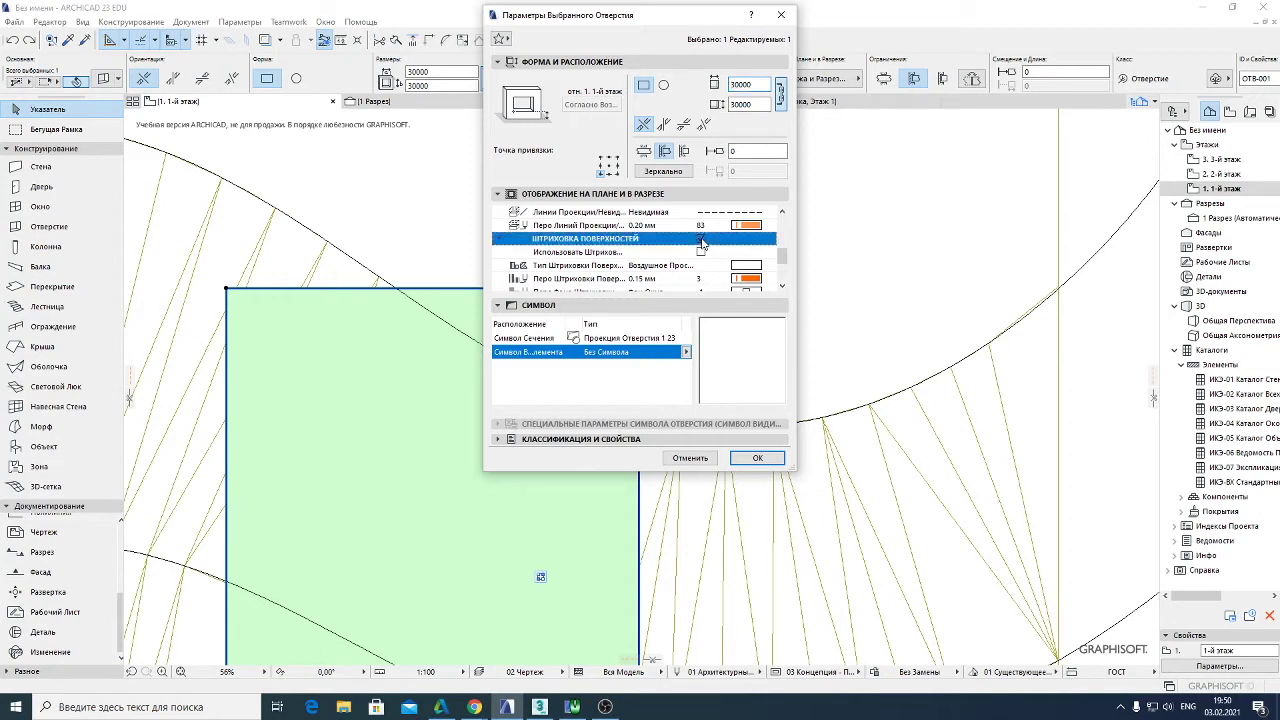
pyautogui.click(757, 458)
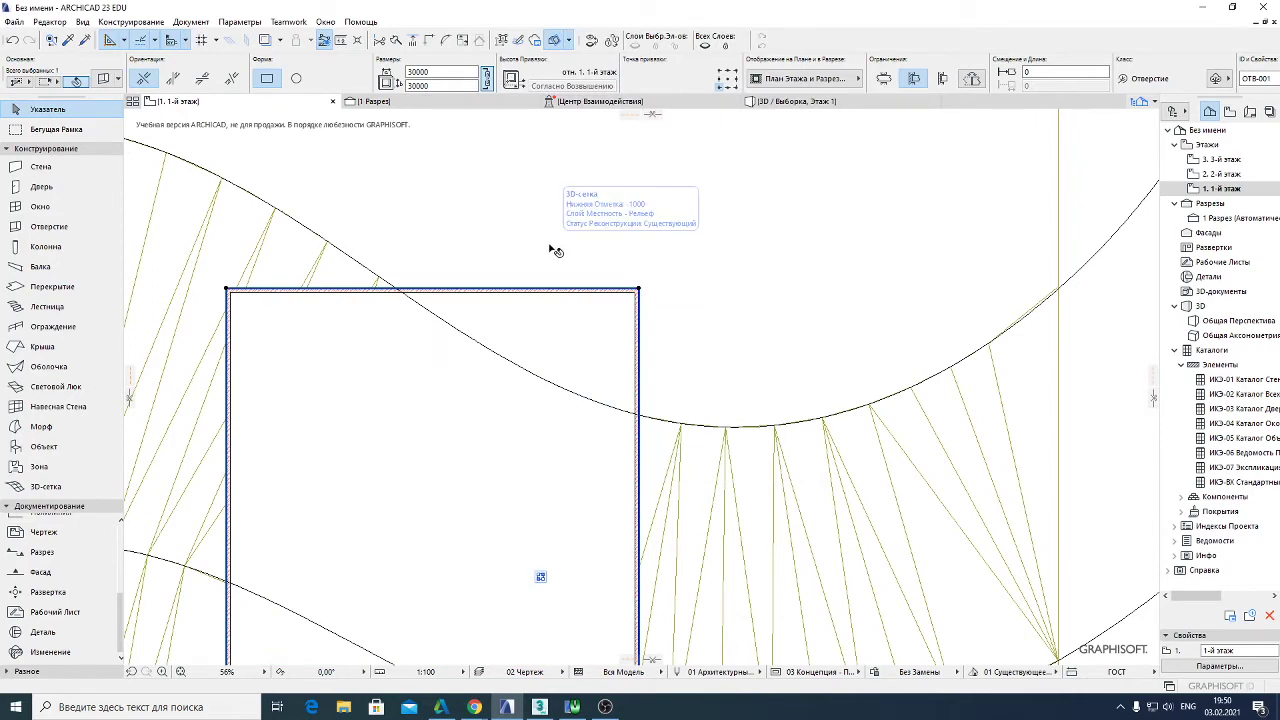
pyautogui.press('Escape')
pyautogui.scroll(4, 630, 291)
pyautogui.scroll(-3, 630, 291)
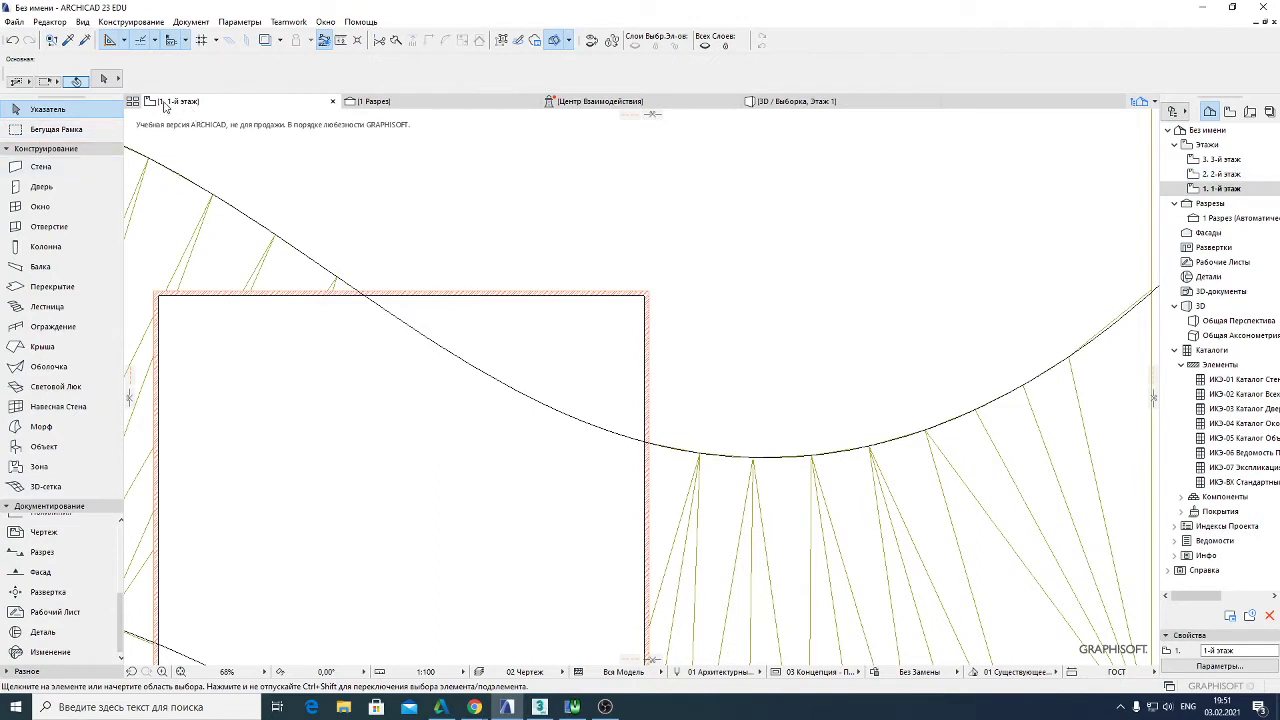
# View the 2-й этаж plan and return to the 1-й этаж plan
pyautogui.rightClick(168, 106)
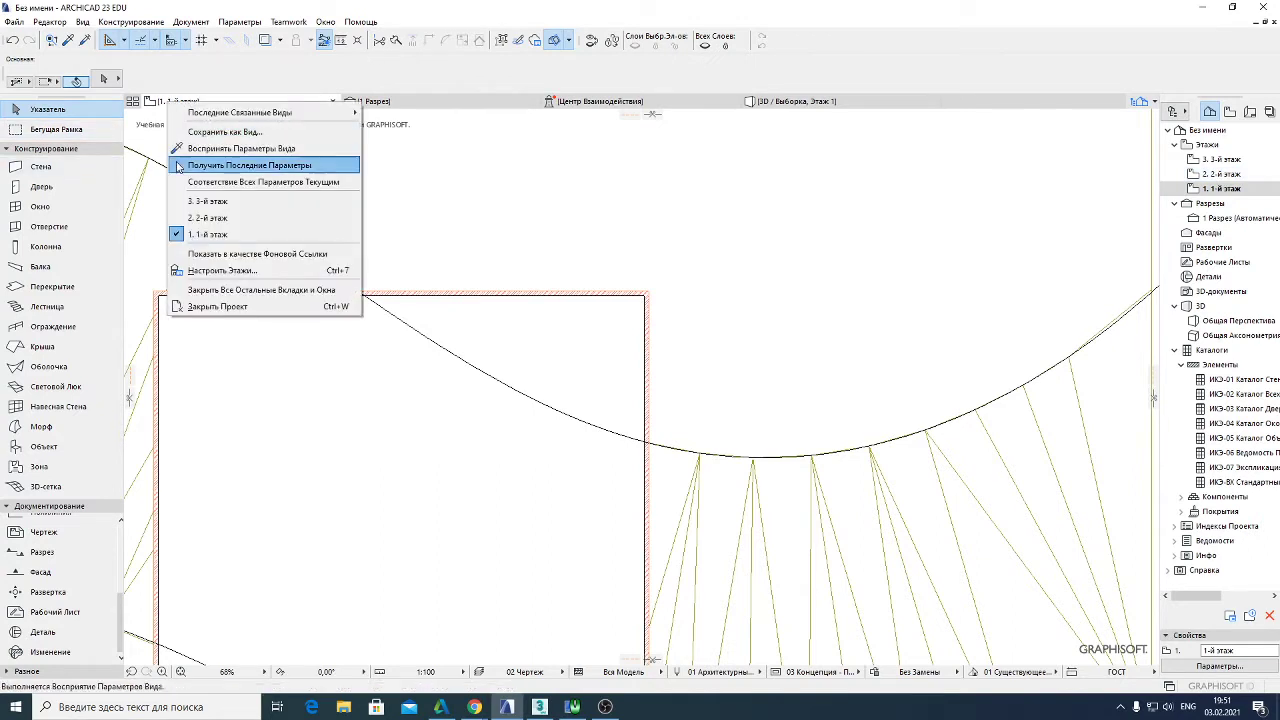
pyautogui.click(206, 218)
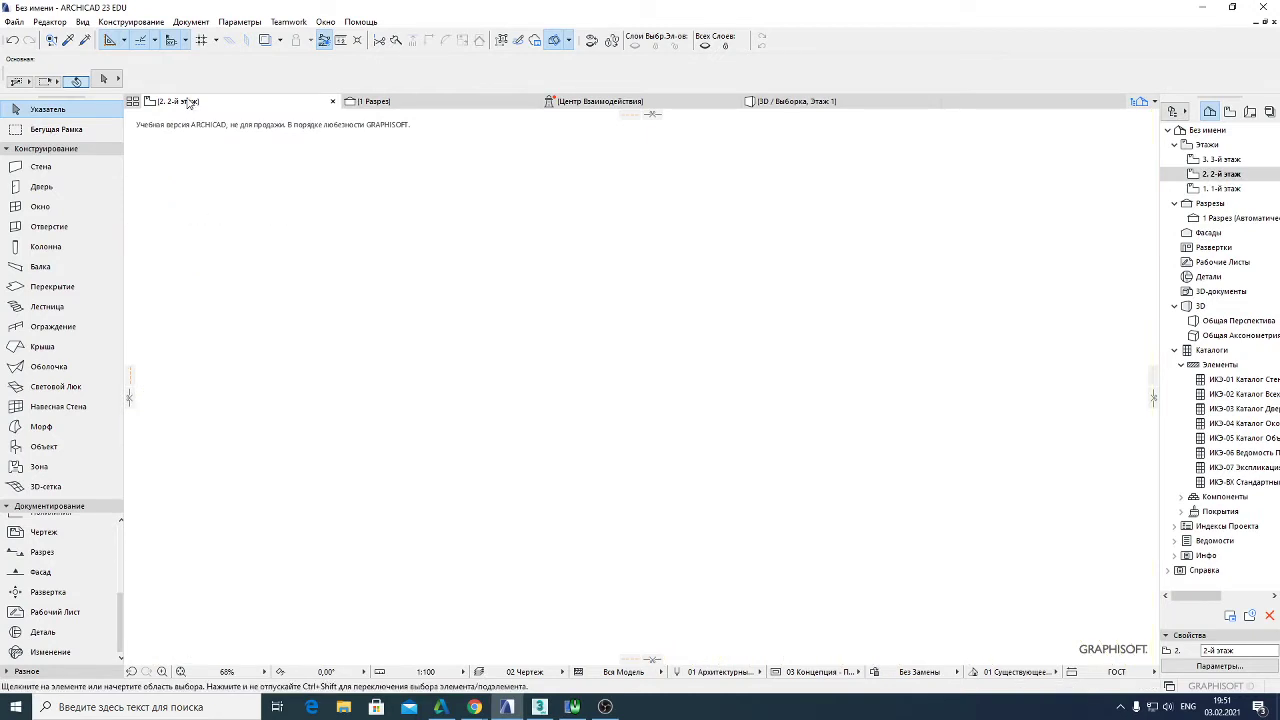
pyautogui.rightClick(189, 103)
pyautogui.click(240, 227)
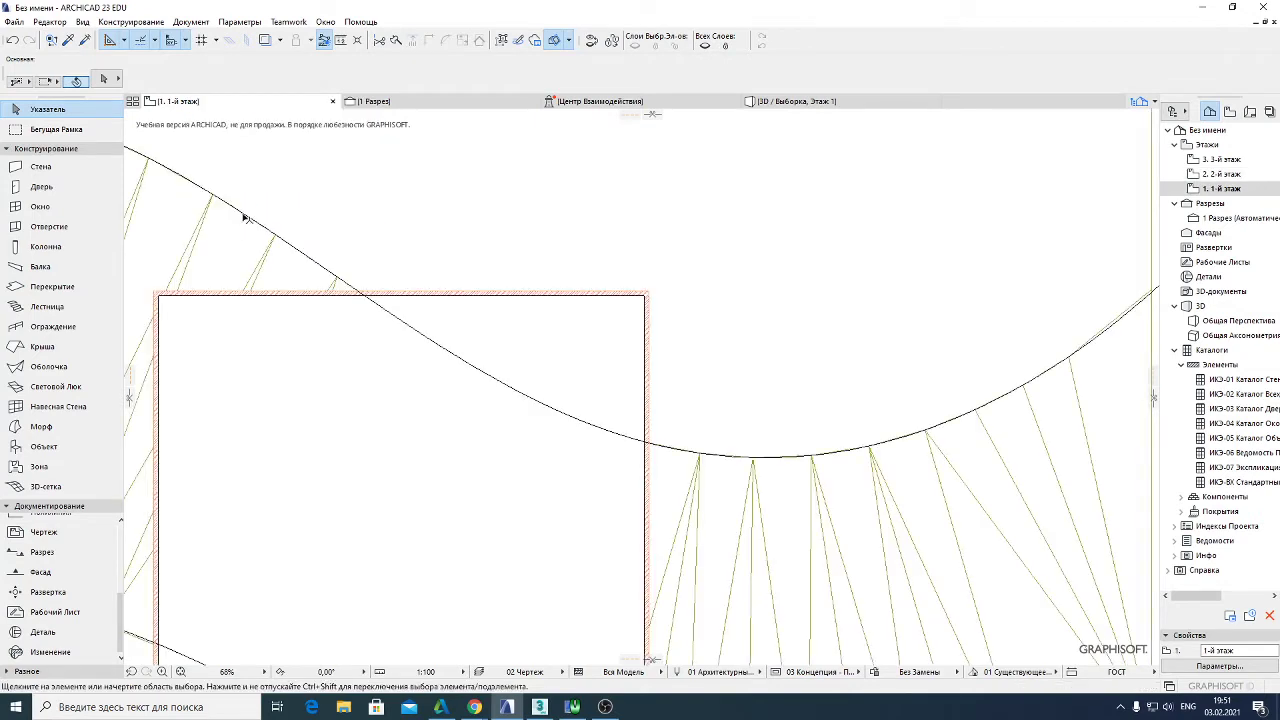
# Copy the four grouped walls from the 1-й этаж plan and paste them onto the 2-й этаж at their original location (Исходное расположение)
pyautogui.click(264, 299)
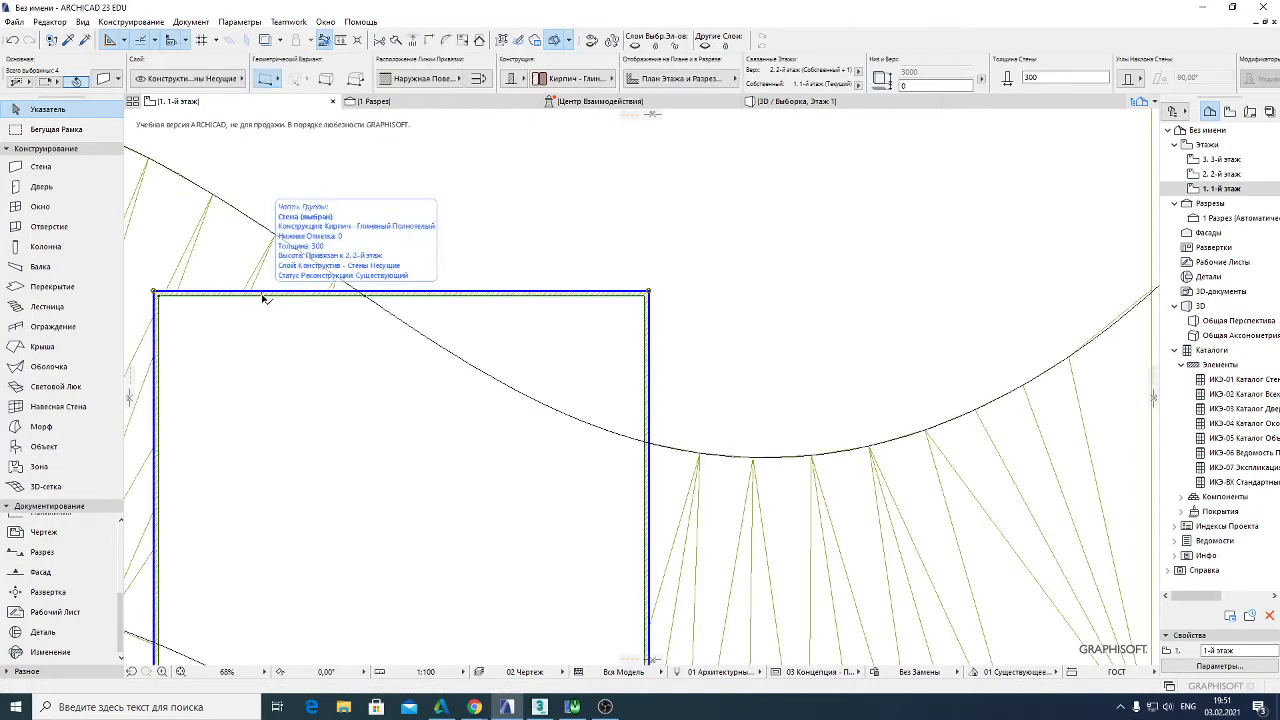
pyautogui.click(50, 21)
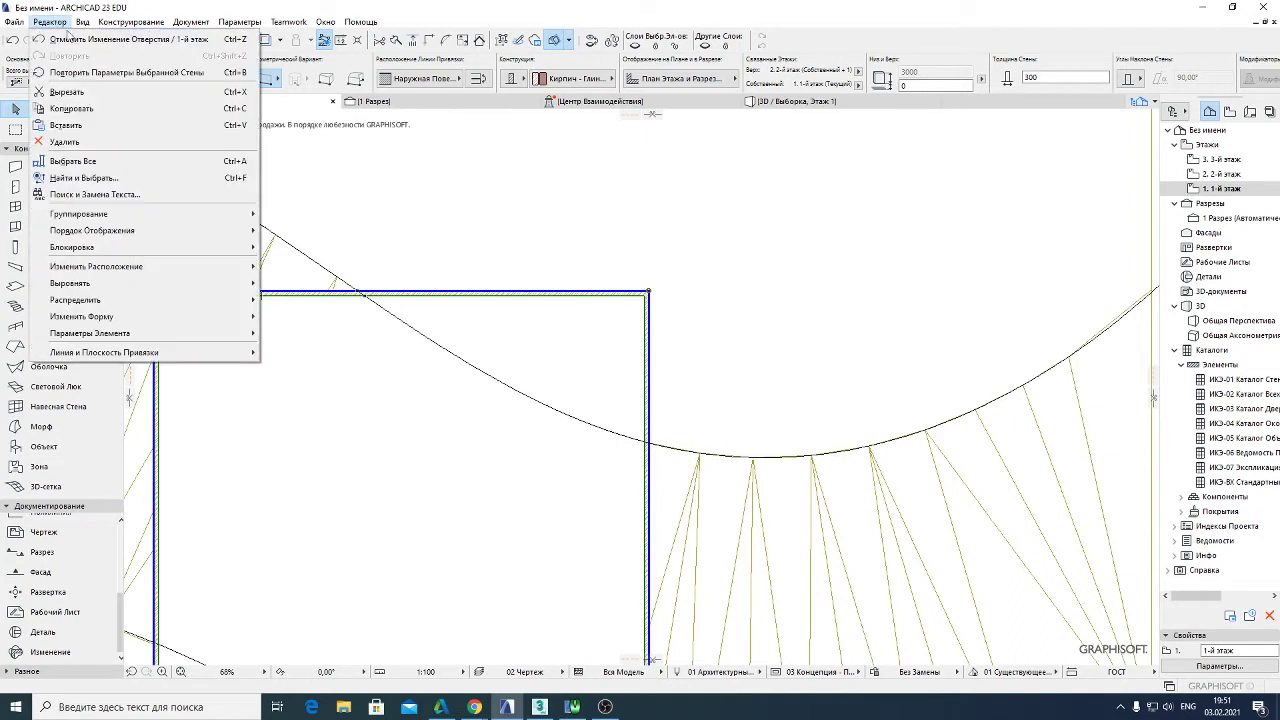
pyautogui.click(72, 108)
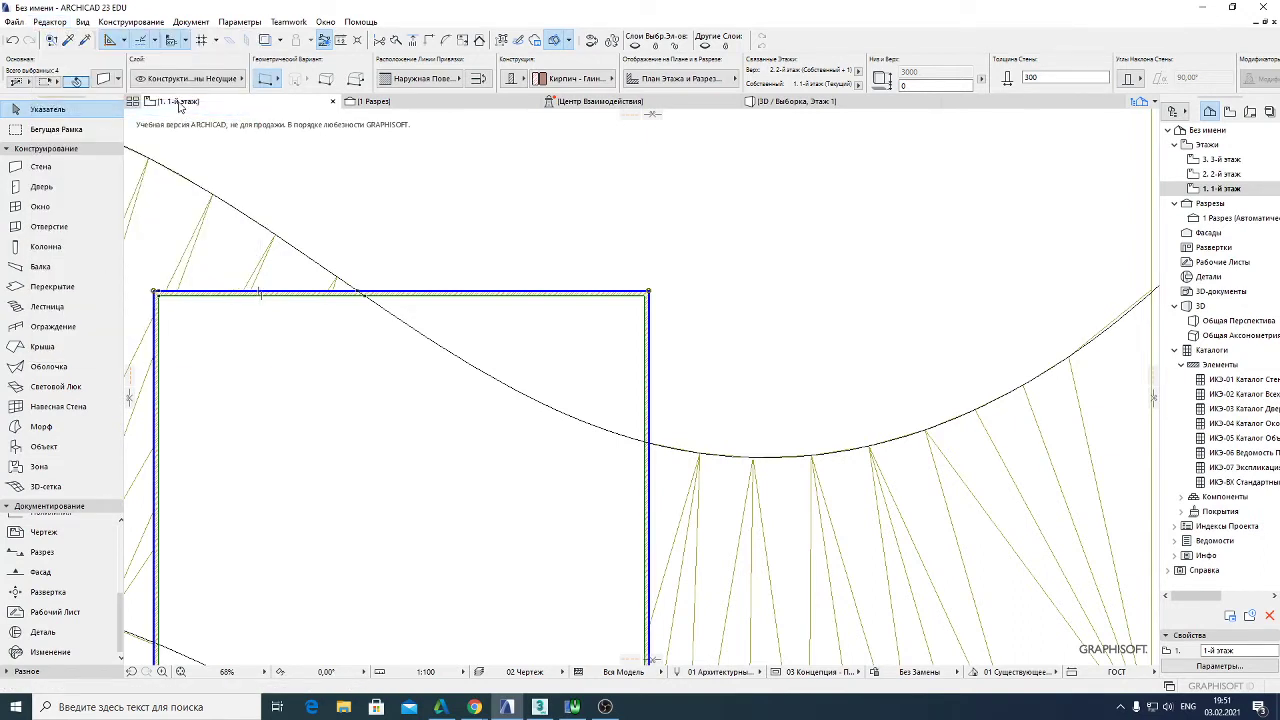
pyautogui.rightClick(179, 107)
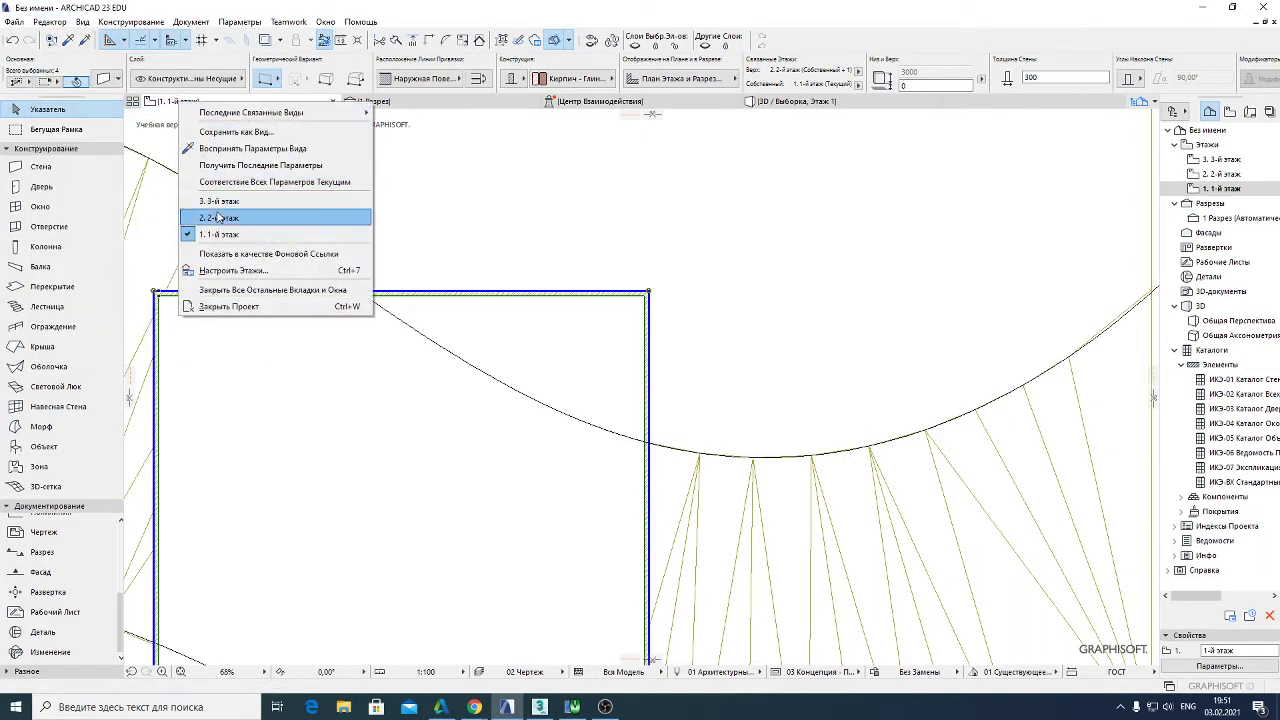
pyautogui.click(217, 217)
pyautogui.click(50, 21)
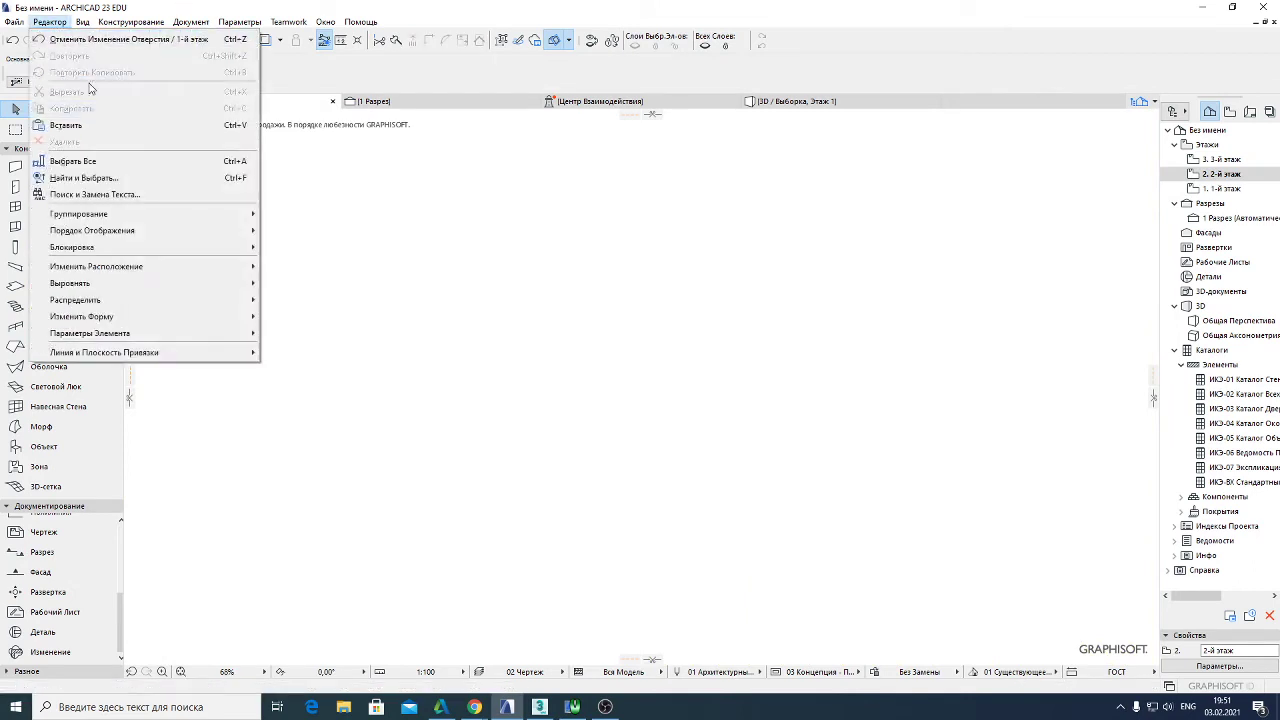
pyautogui.click(66, 125)
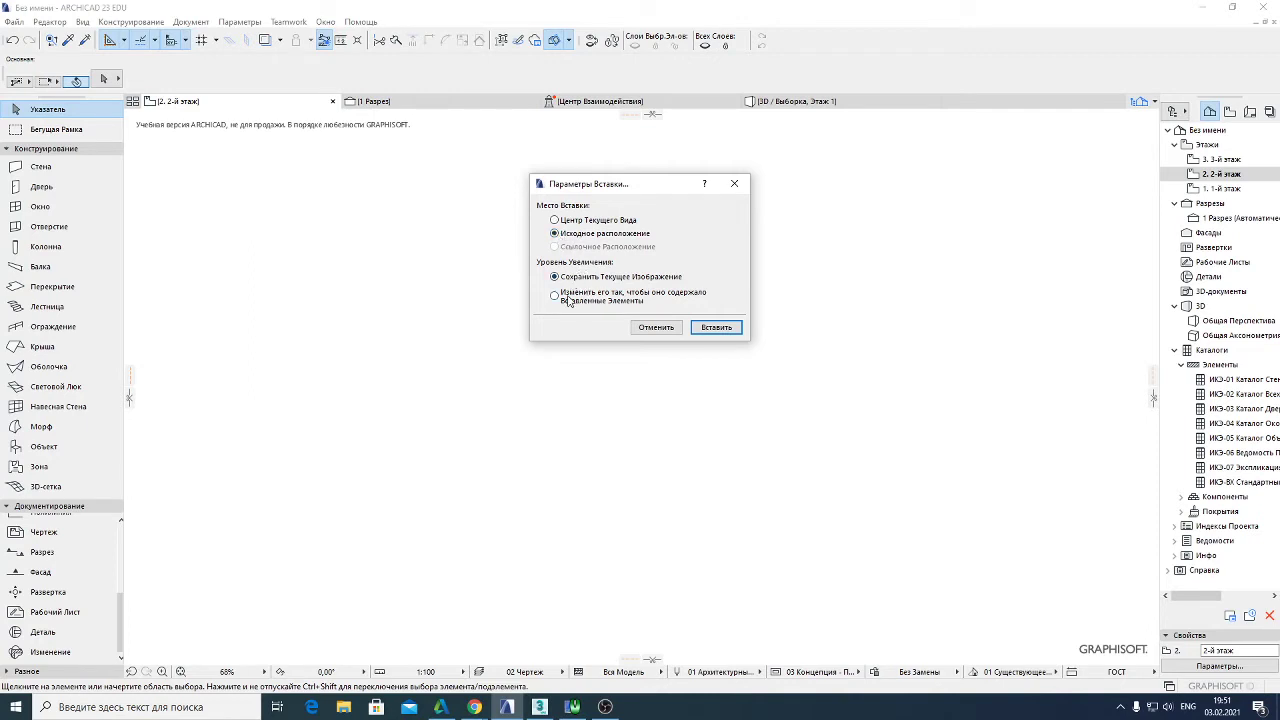
pyautogui.click(714, 327)
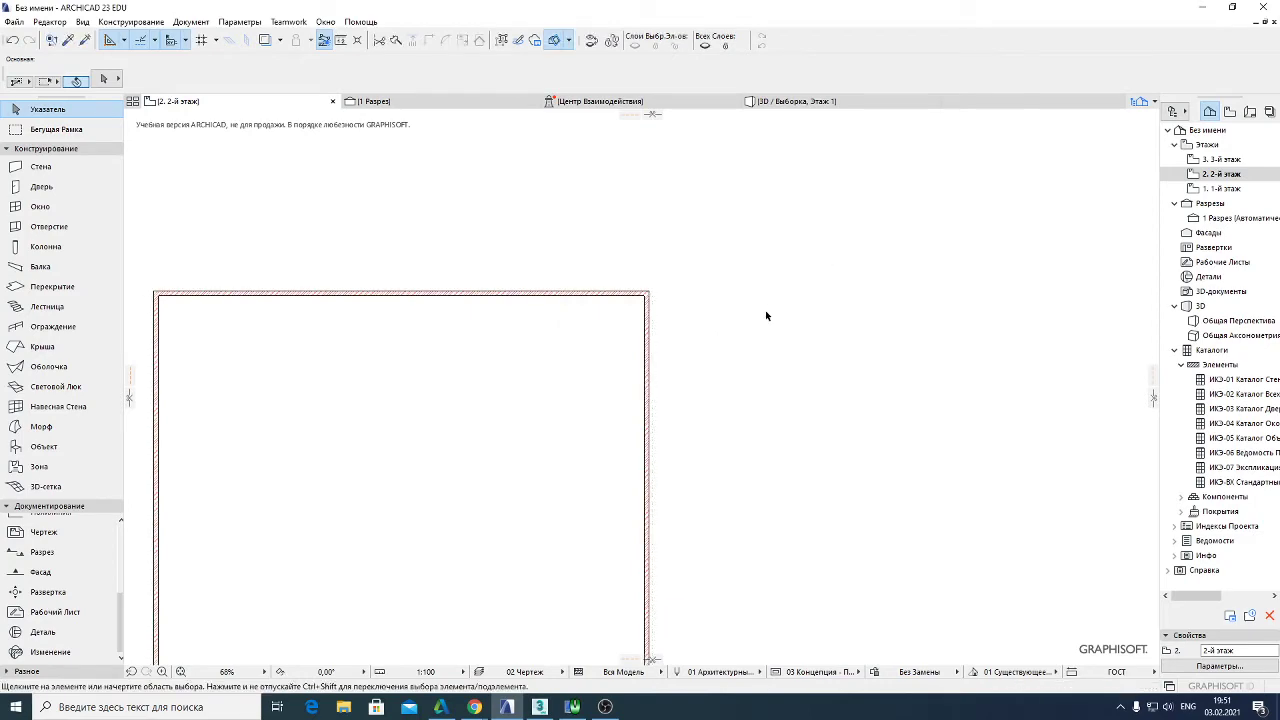
# Show the whole model in 3D and inspect the stacked first- and second-floor walls above the terrain opening
pyautogui.click(780, 101)
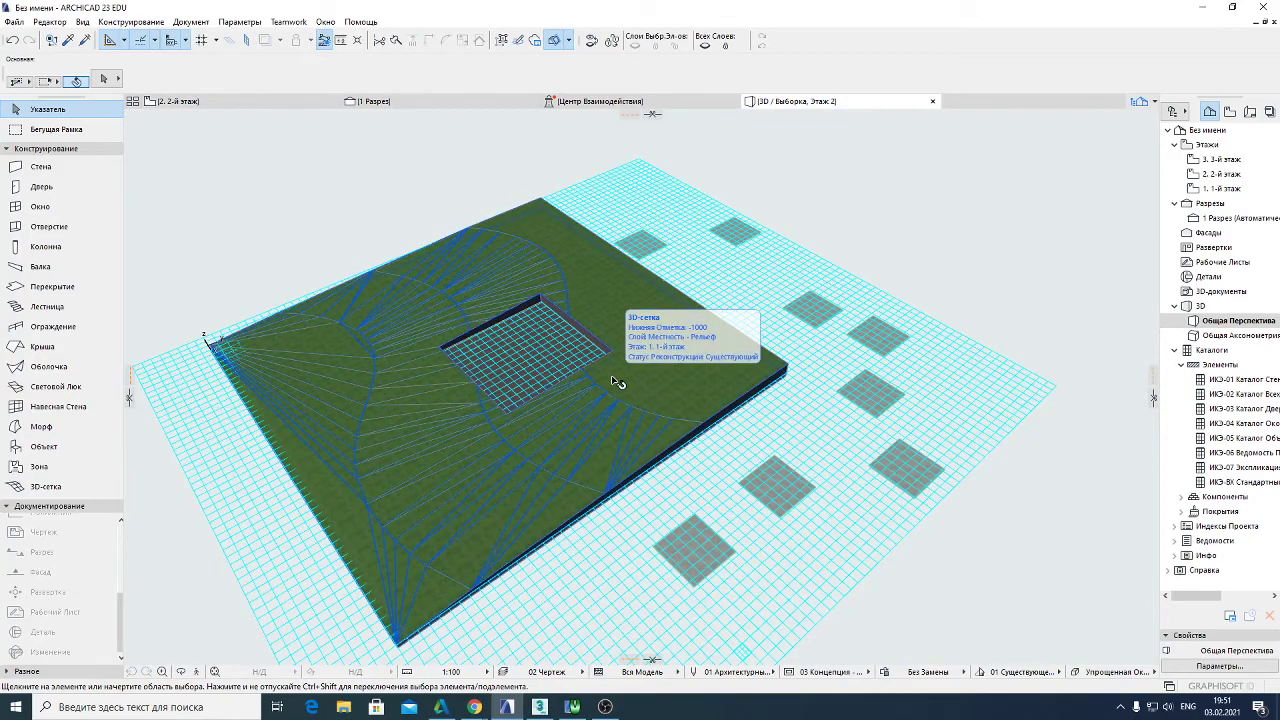
pyautogui.press('F5')
pyautogui.keyDown('shift'); pyautogui.moveTo(611, 375); pyautogui.dragTo(345, 182, button='middle'); pyautogui.keyUp('shift')
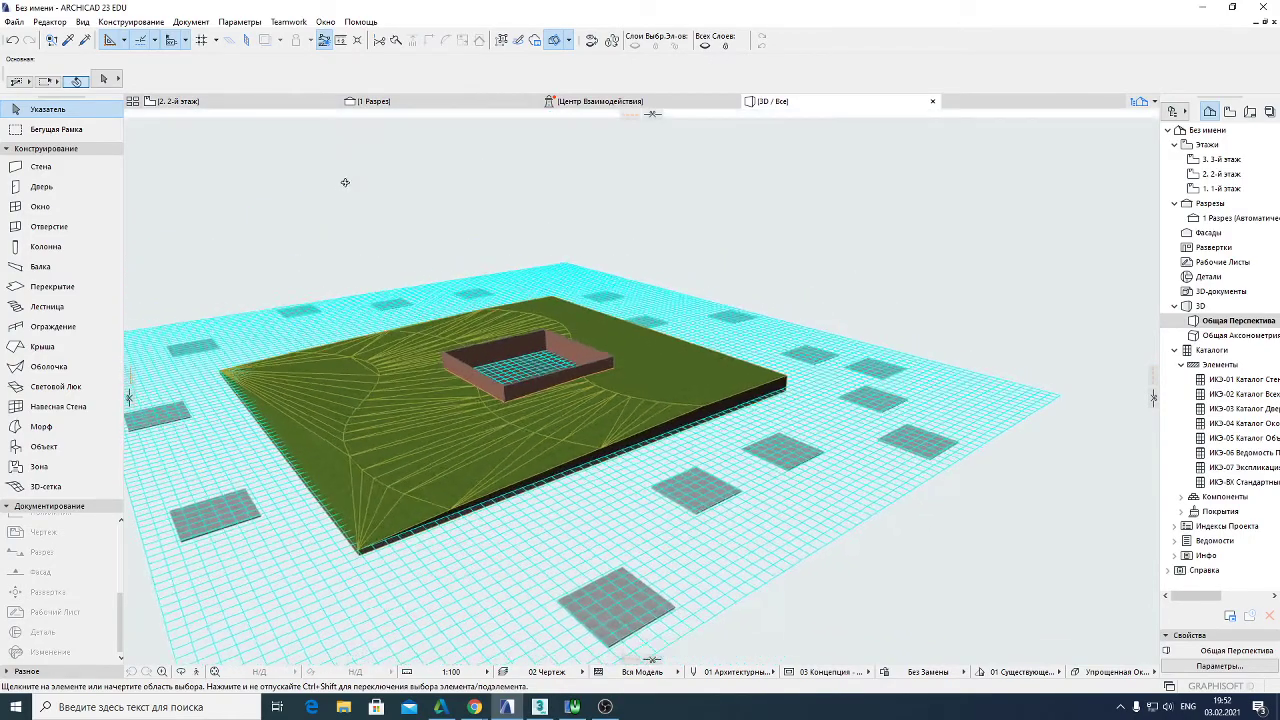
pyautogui.scroll(5, 459, 386)
pyautogui.click(459, 386)
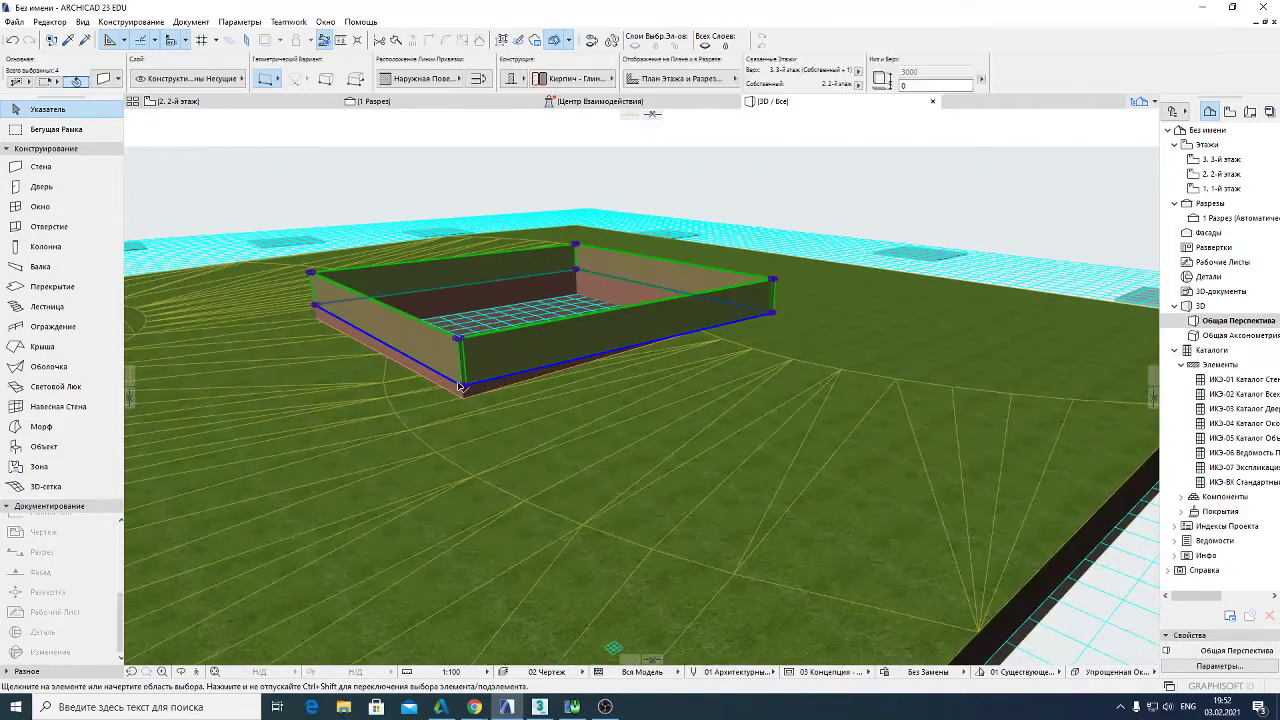
pyautogui.scroll(5, 459, 386)
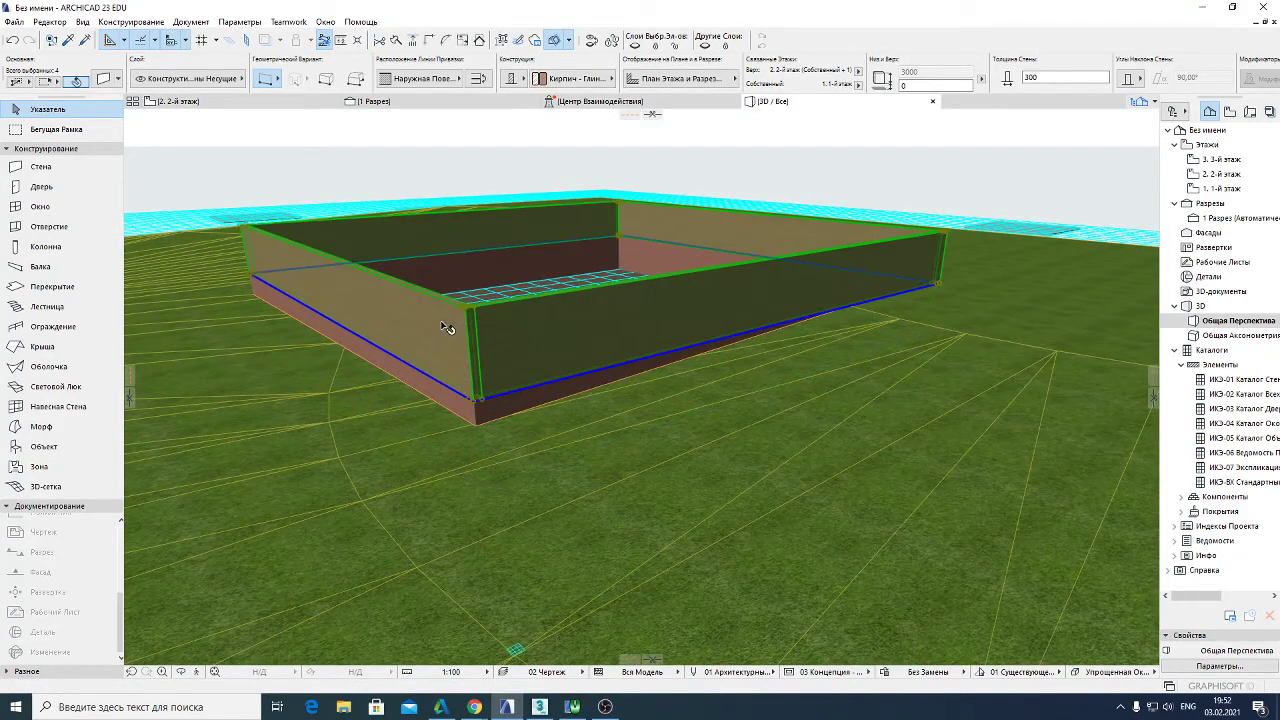
pyautogui.scroll(-4, 385, 345)
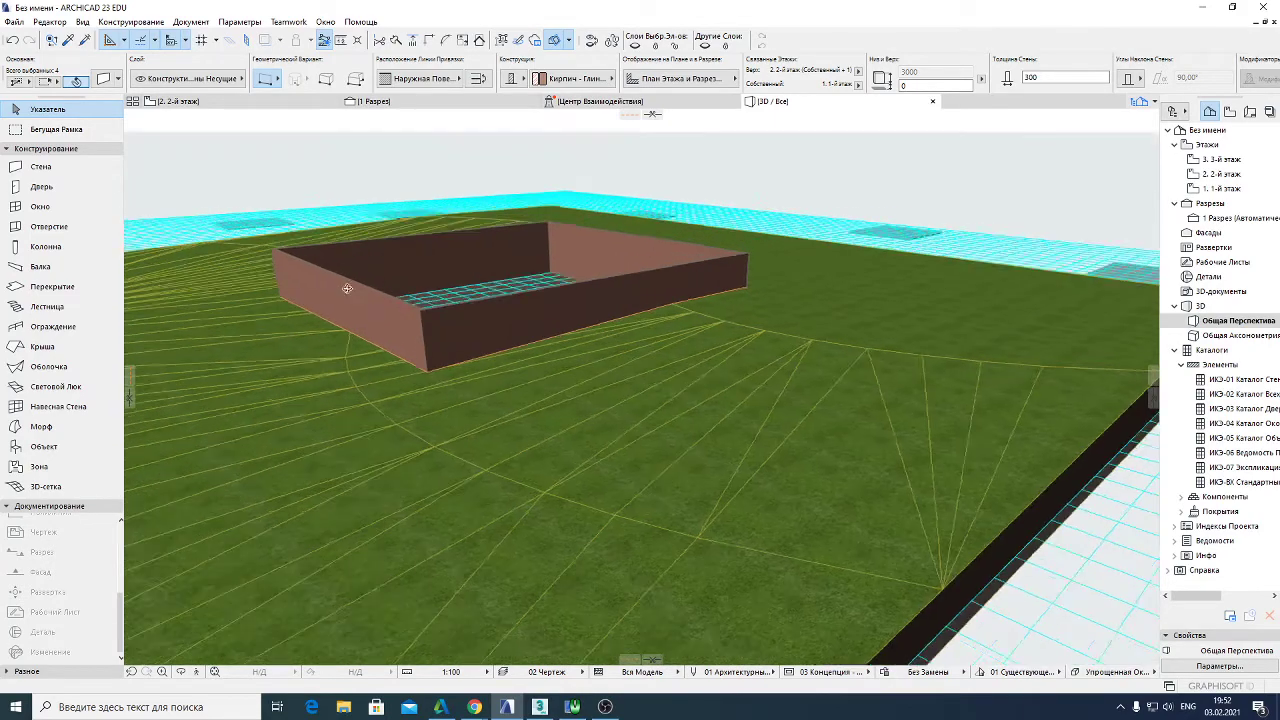
# Open the 3-й этаж plan and turn on the background reference (Фон) to show the walls of the storey below
pyautogui.click(180, 101)
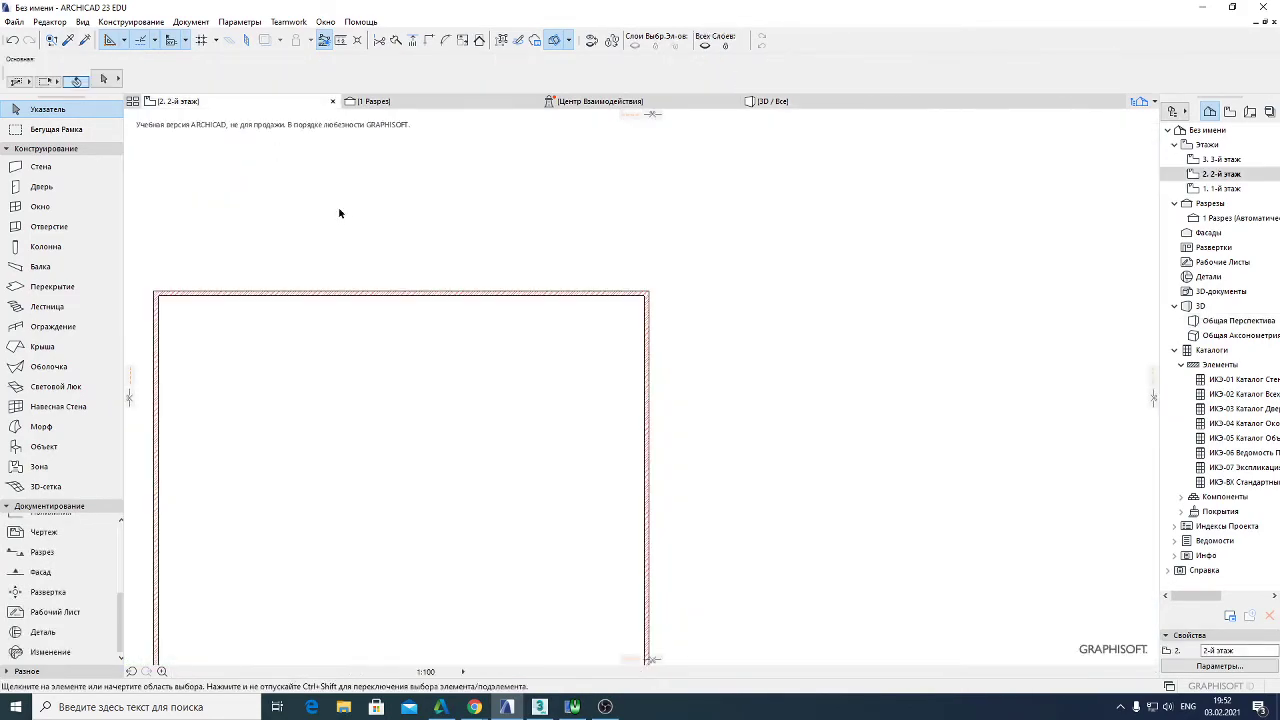
pyautogui.scroll(-3, 345, 218)
pyautogui.click(385, 220)
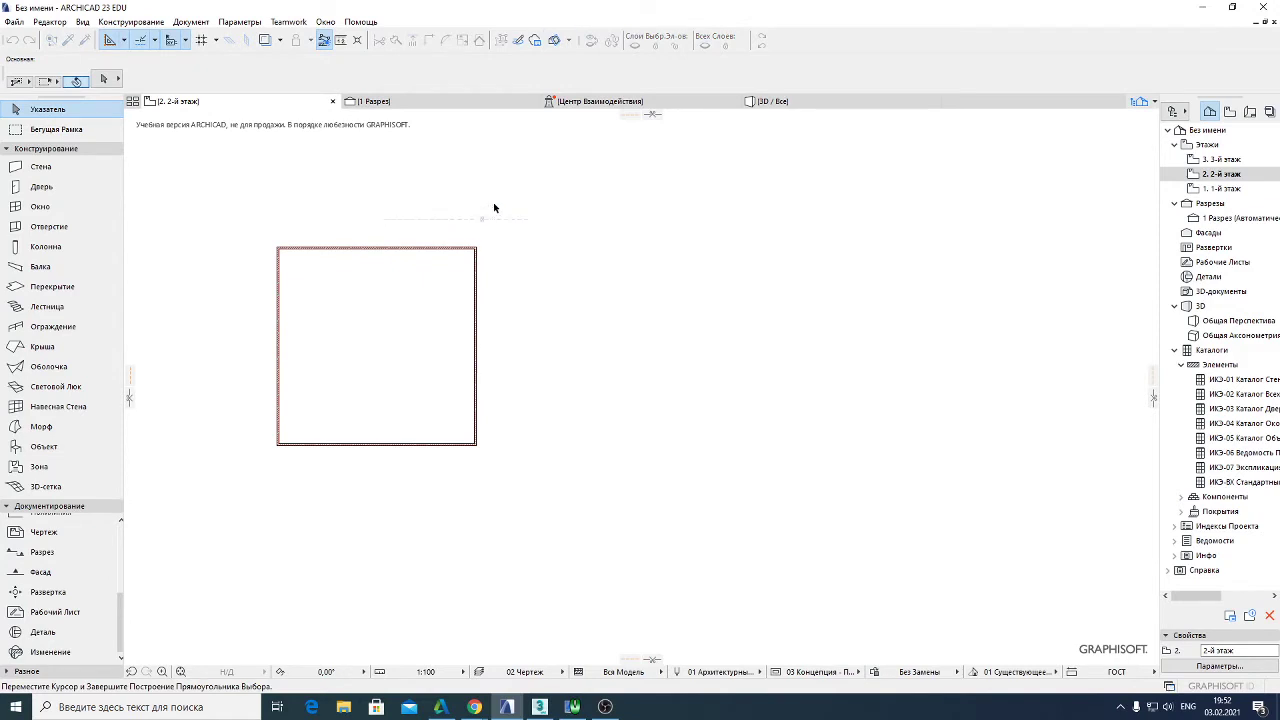
pyautogui.click(493, 207)
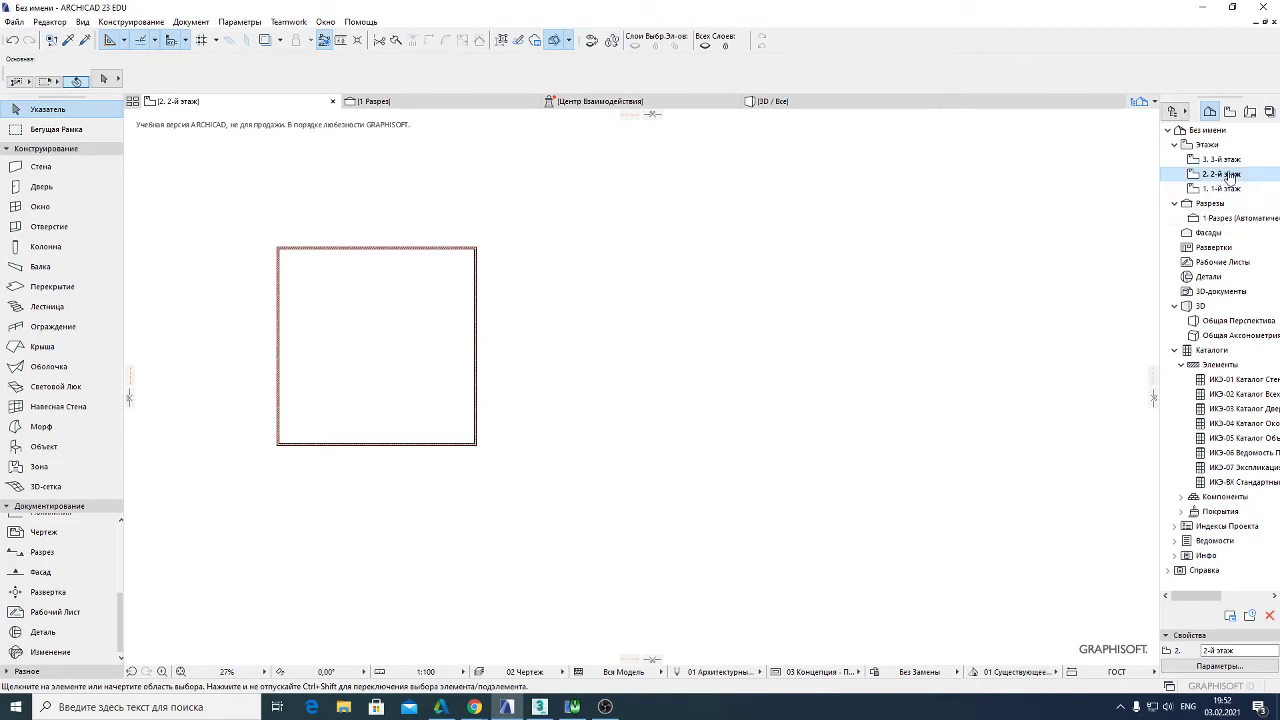
pyautogui.rightClick(189, 104)
pyautogui.click(242, 203)
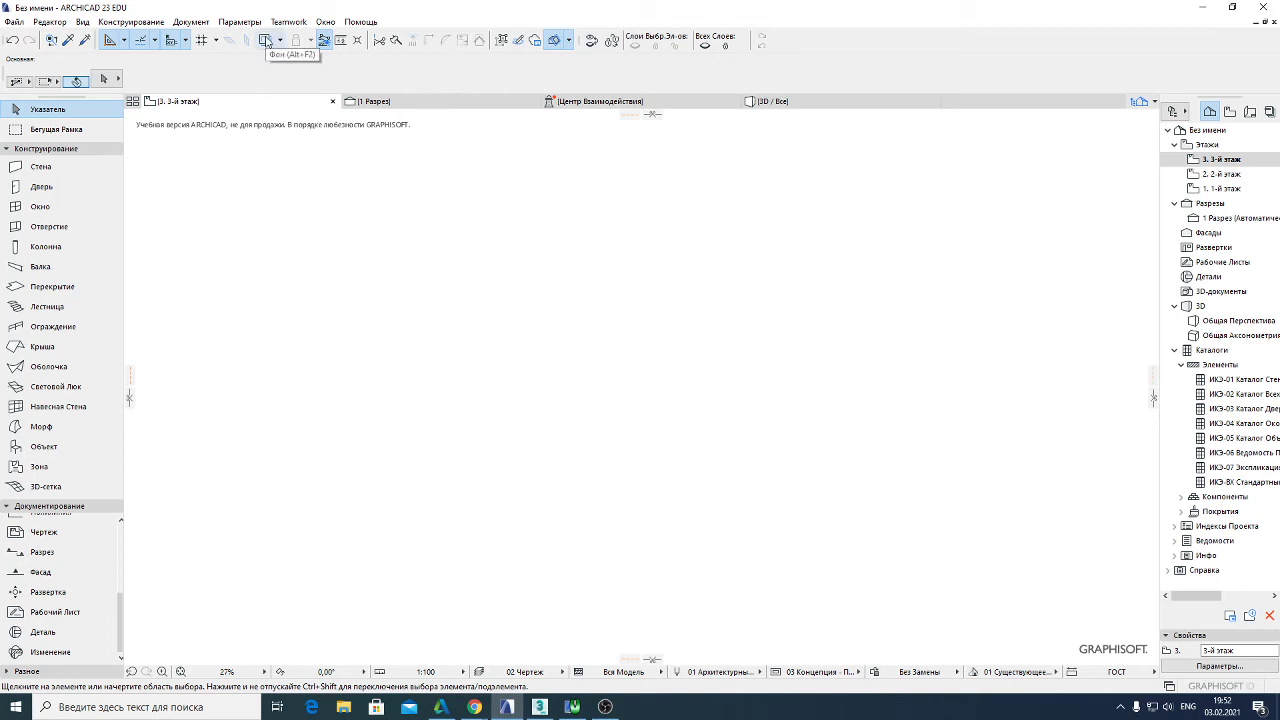
pyautogui.click(265, 41)
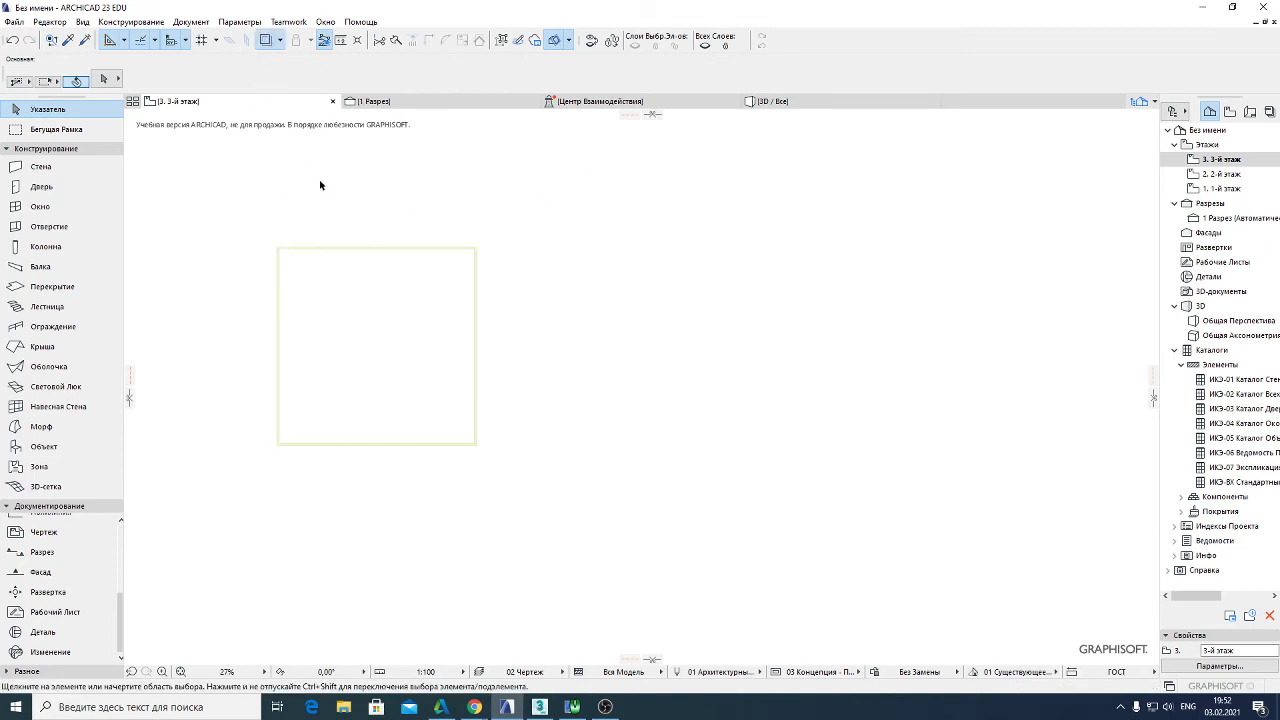
pyautogui.scroll(3, 355, 278)
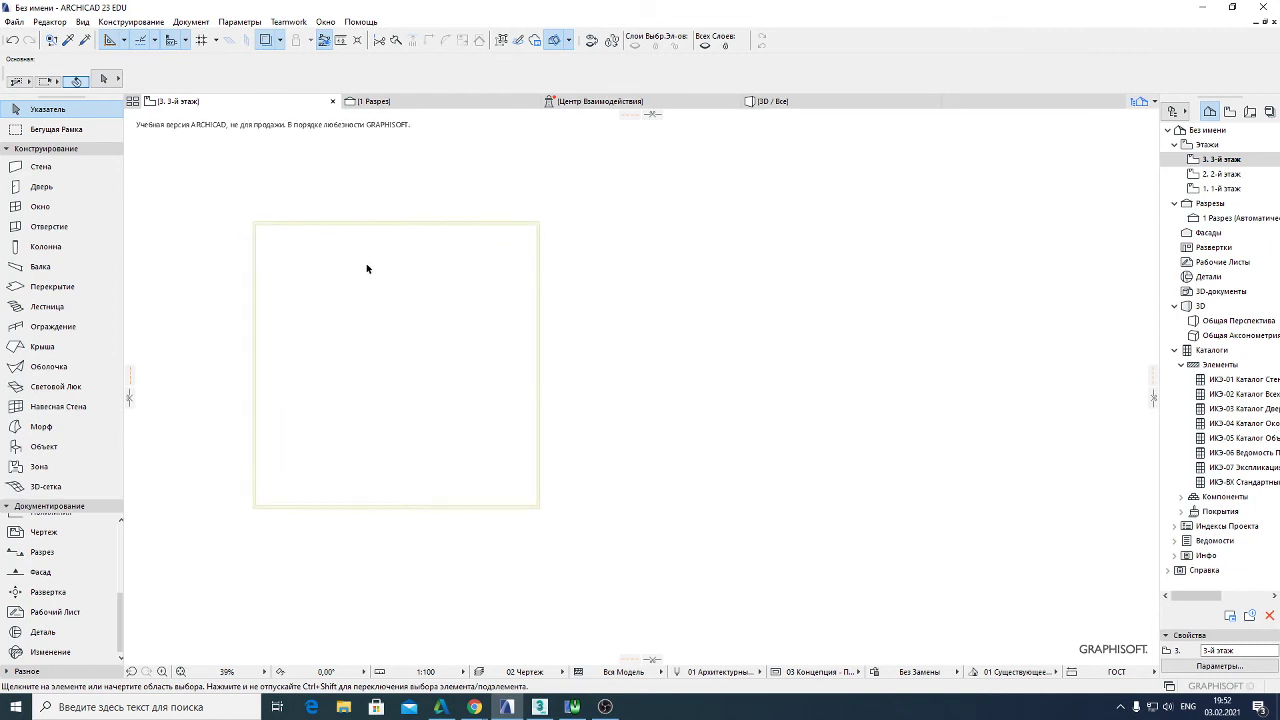